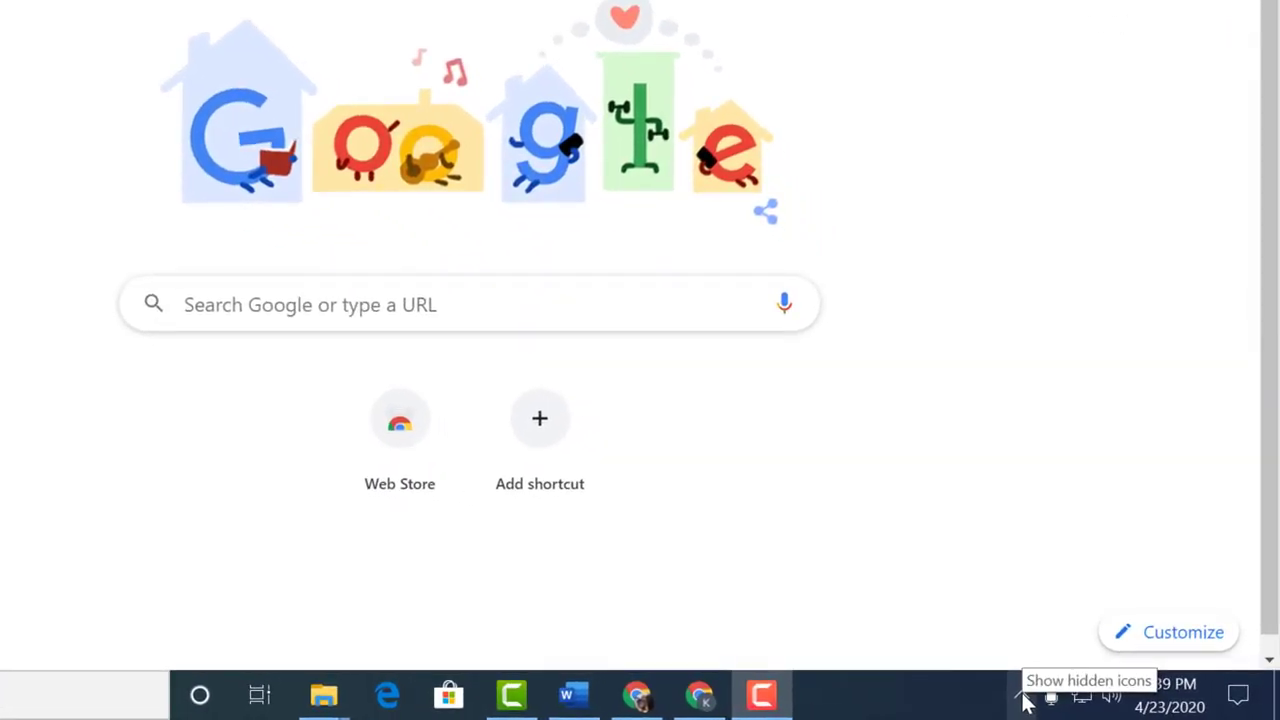
# Step: Expand the hidden tray icons to reveal the Xerox Workplace Cloud Client
pyautogui.click(1022, 698)
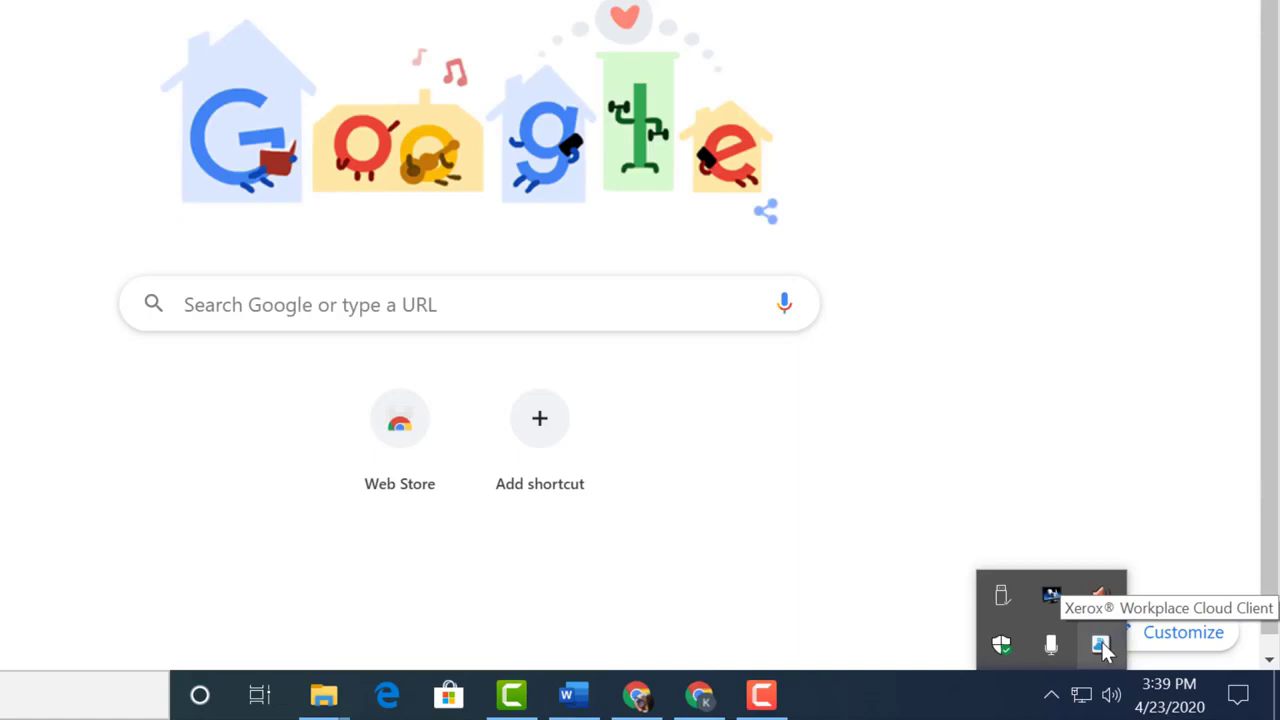
# Step: Start Workplace Cloud sign-in from the tray icon and submit the user's email address
pyautogui.rightClick(1101, 646)
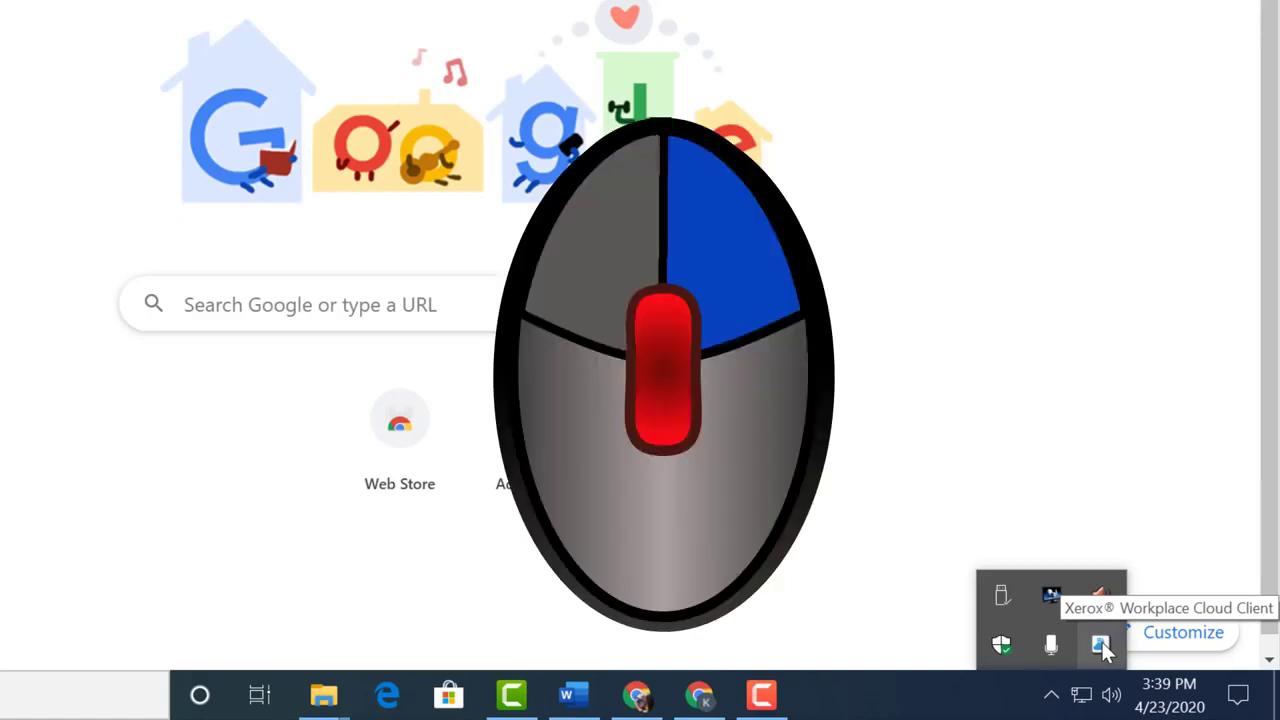
pyautogui.click(1029, 559)
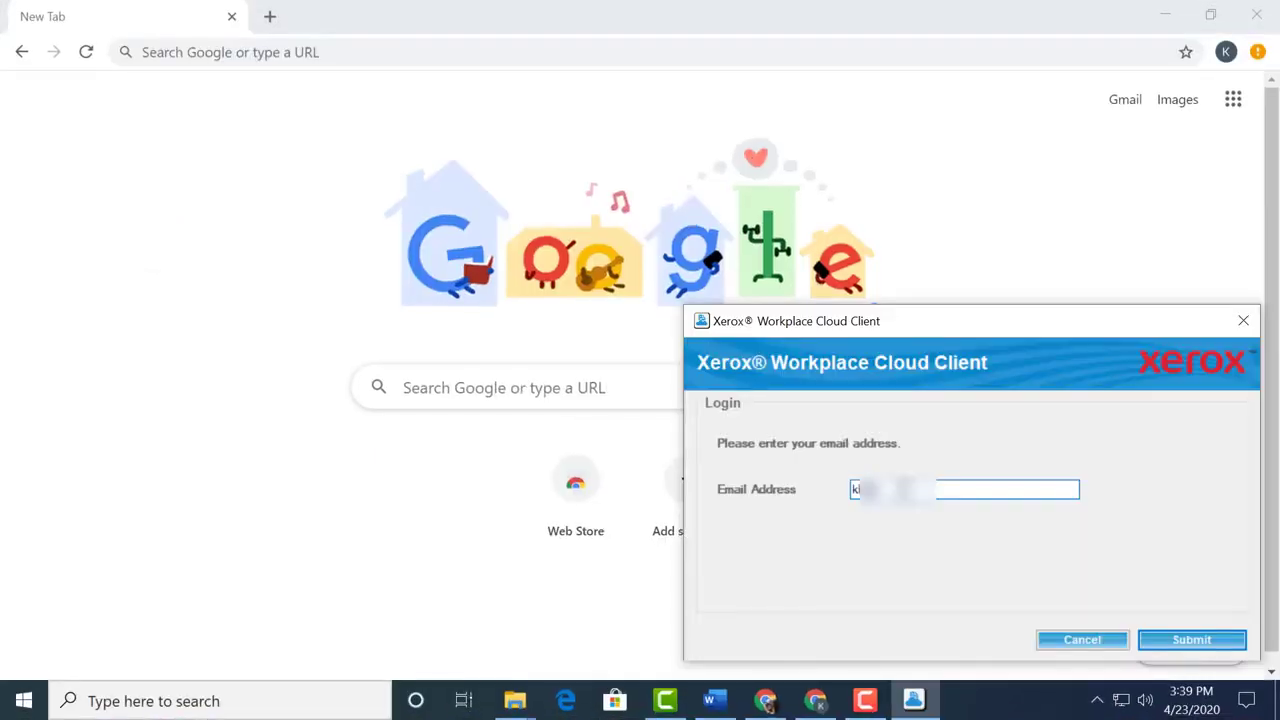
pyautogui.write('reek.ab.ca')
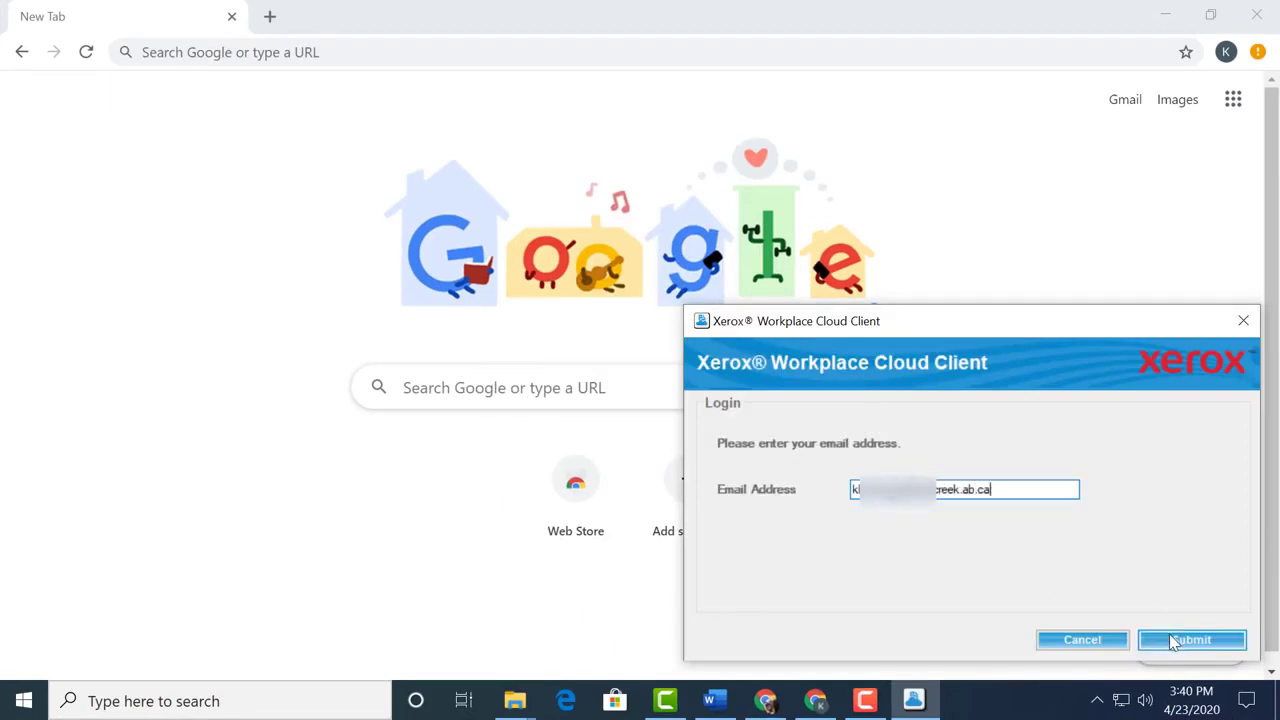
pyautogui.click(1163, 632)
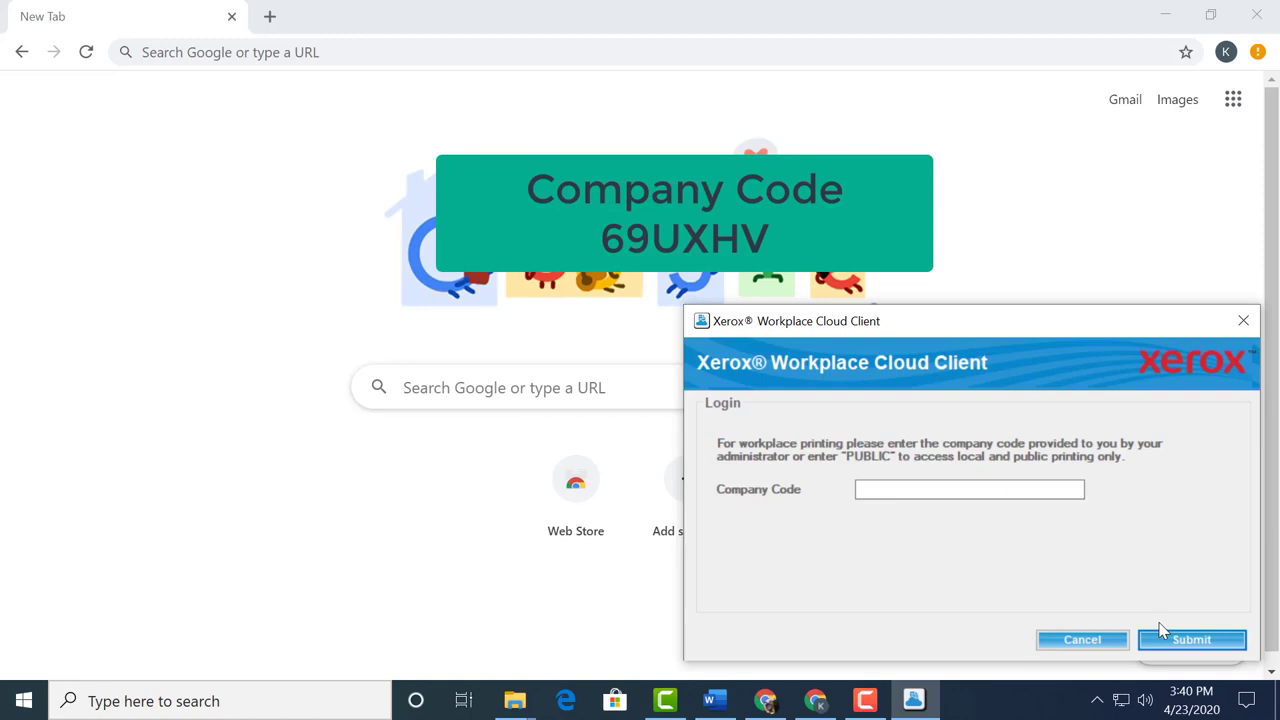
# Step: Enter and submit the company code
pyautogui.click(963, 489)
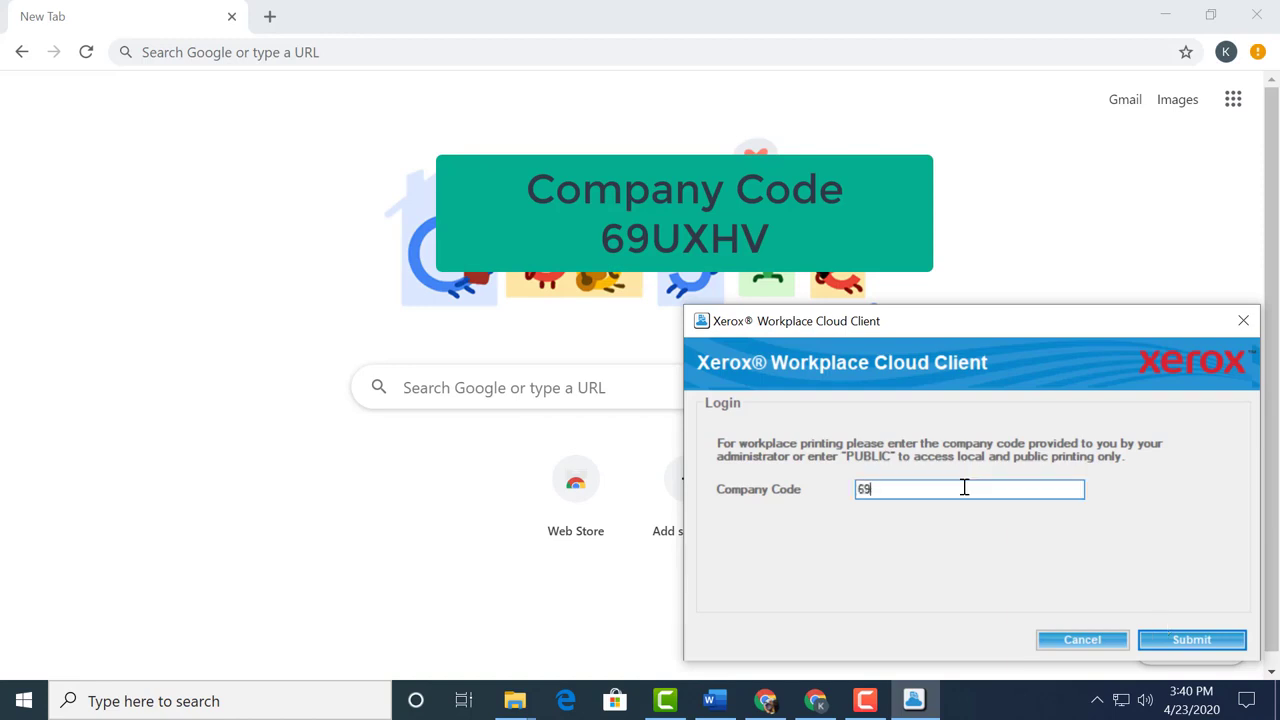
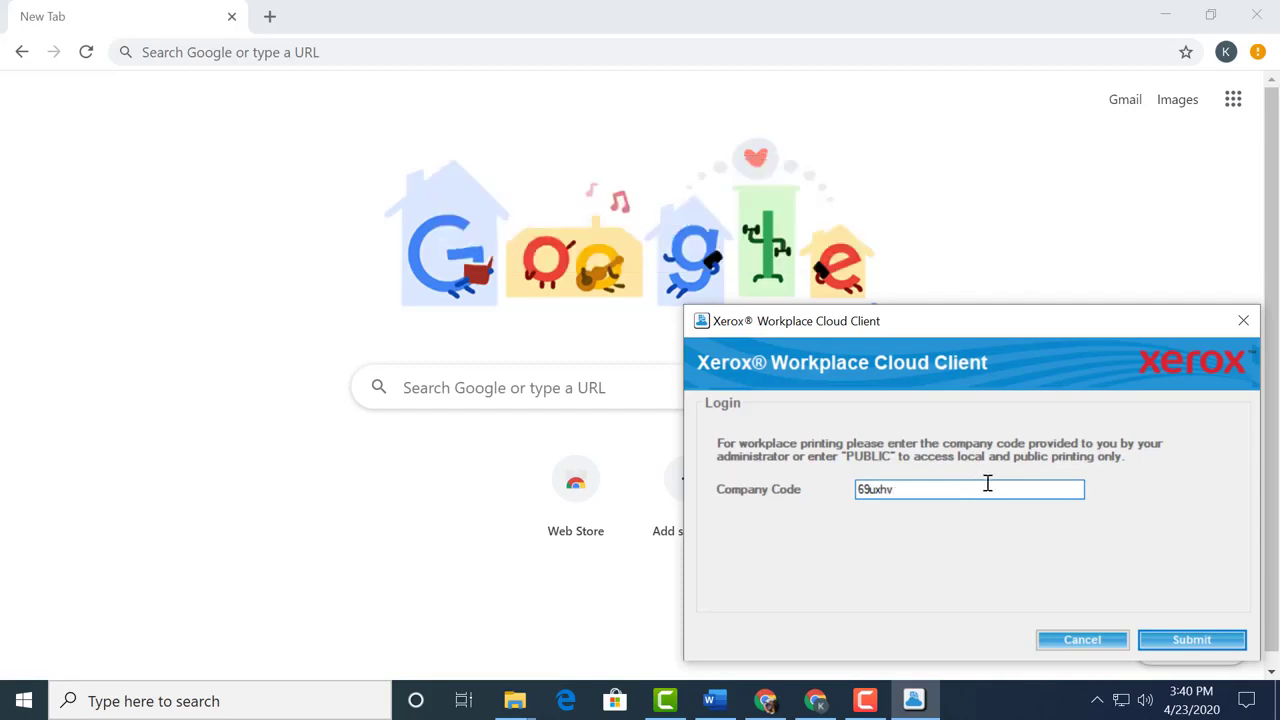
pyautogui.click(1176, 645)
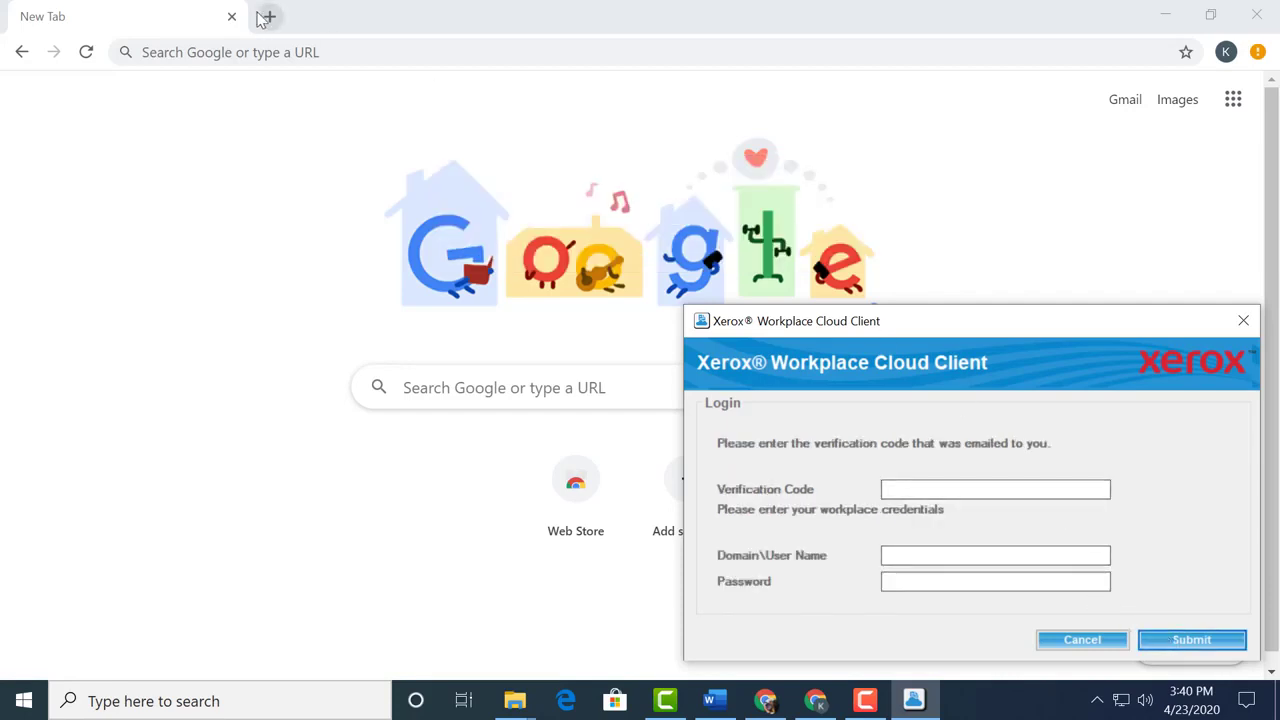
# Step: Copy the verification code from the Xerox registration email into the Verification Code field
pyautogui.click(1125, 99)
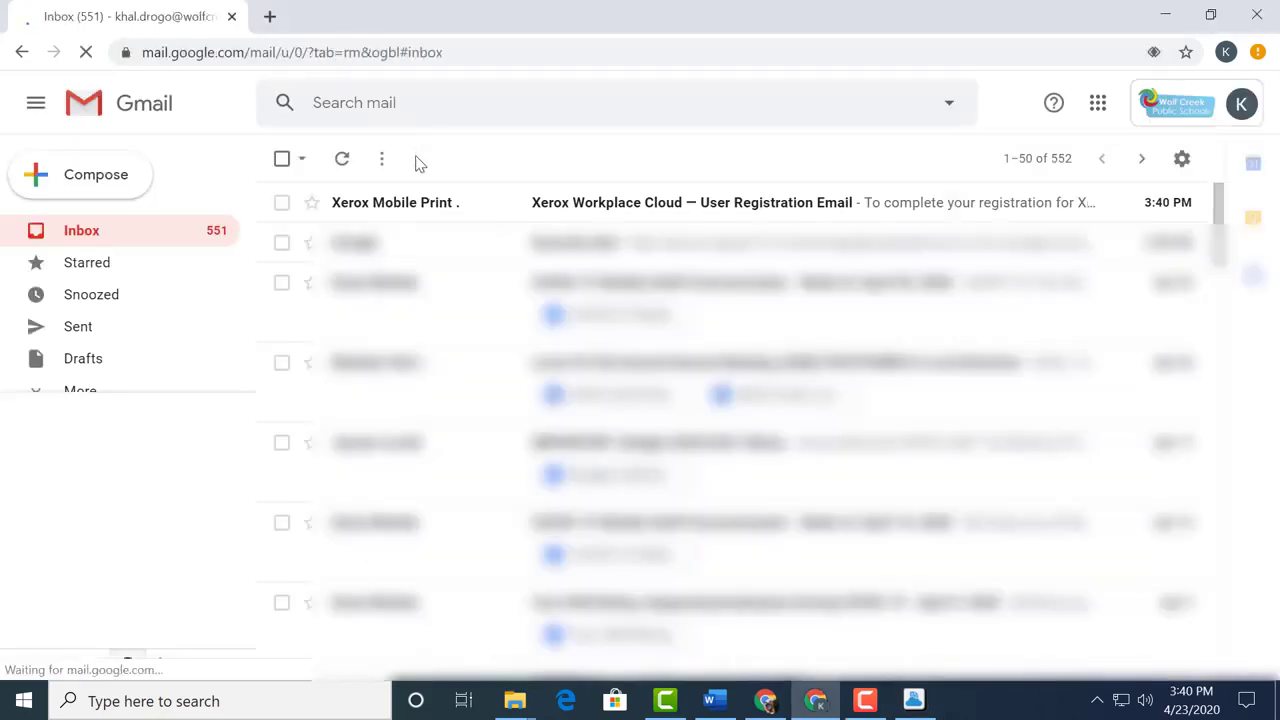
pyautogui.click(420, 203)
pyautogui.moveTo(430, 374); pyautogui.dragTo(492, 375)
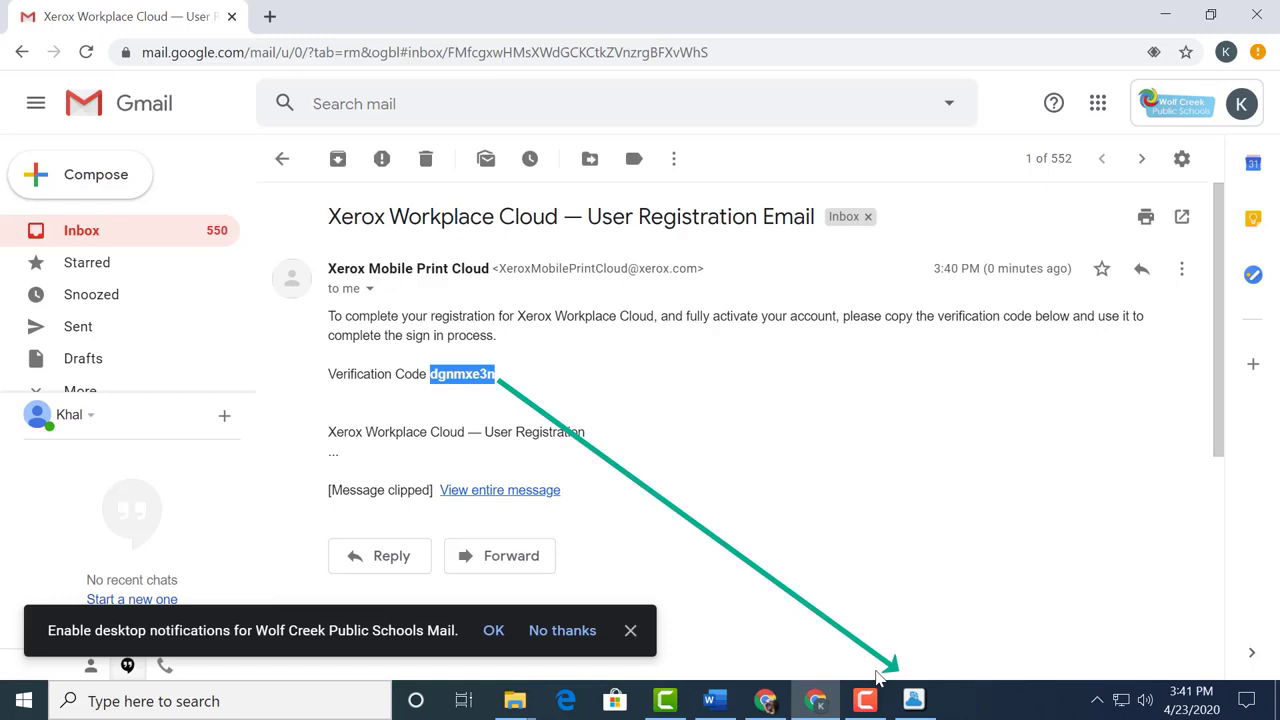
pyautogui.click(913, 700)
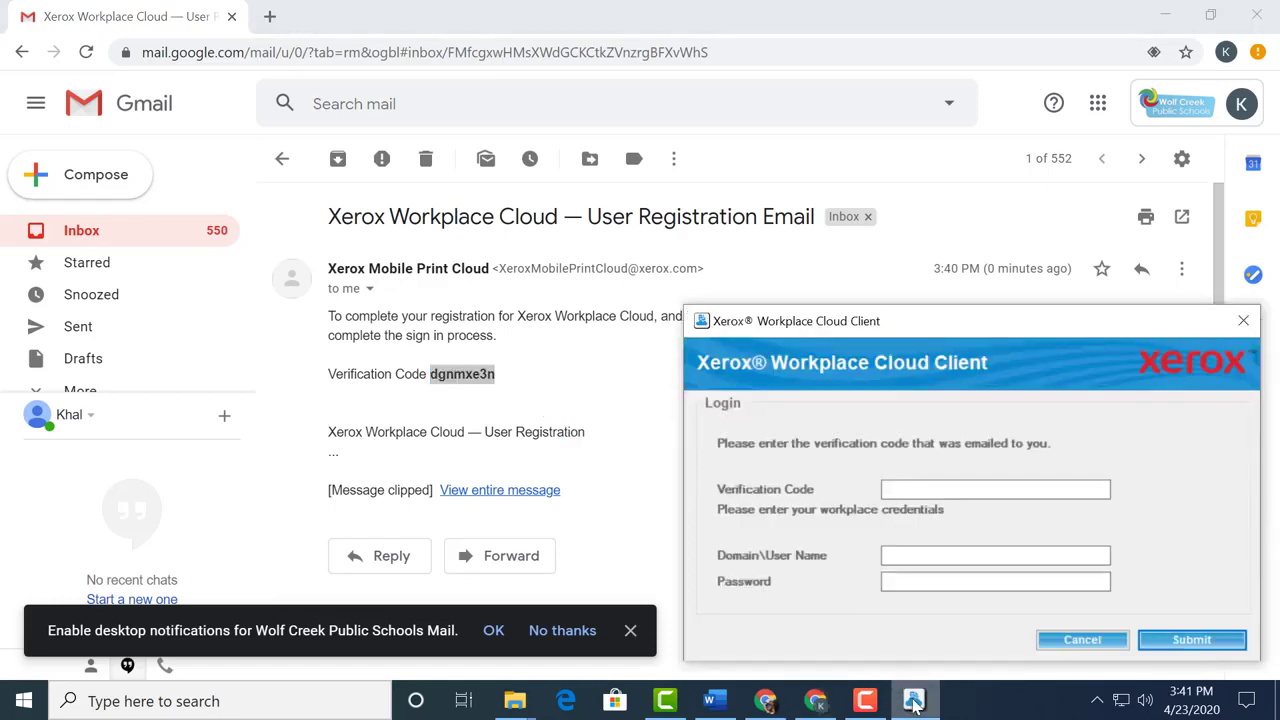
pyautogui.click(912, 491)
pyautogui.hotkey('ctrl', 'v')
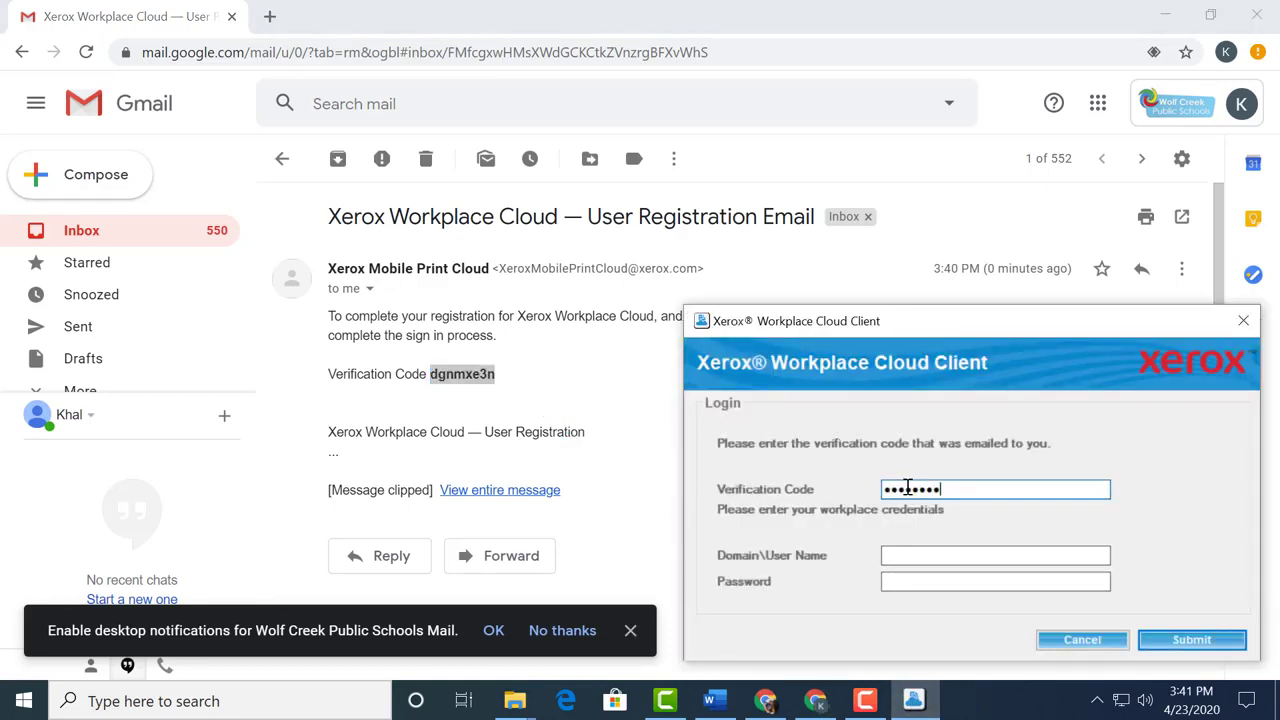
# Step: Enter the domain user name and the account password
pyautogui.click(886, 556)
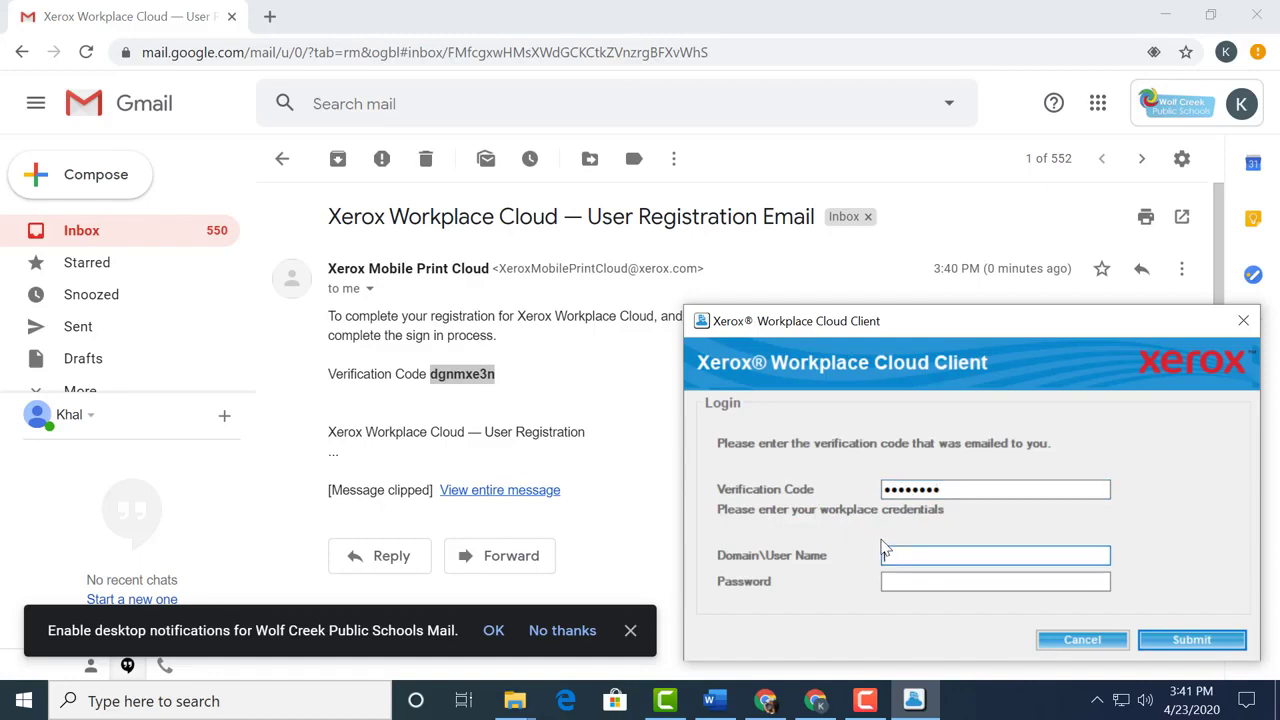
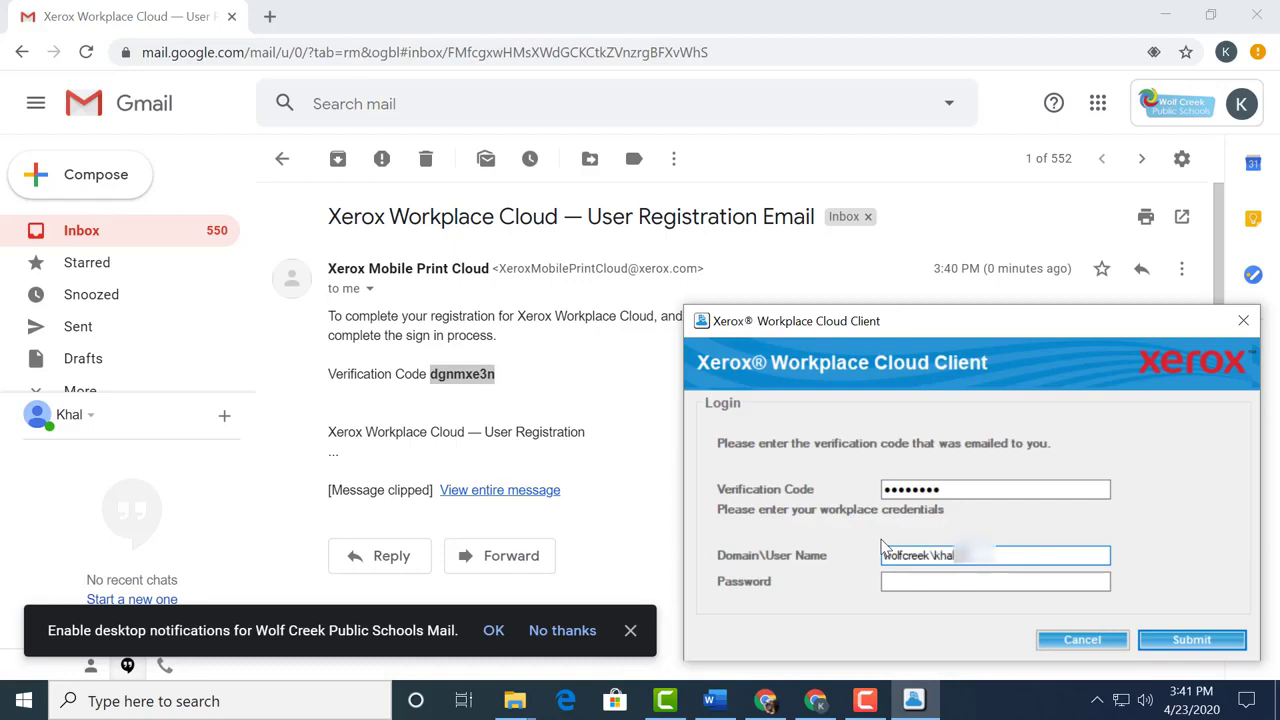
pyautogui.click(897, 580)
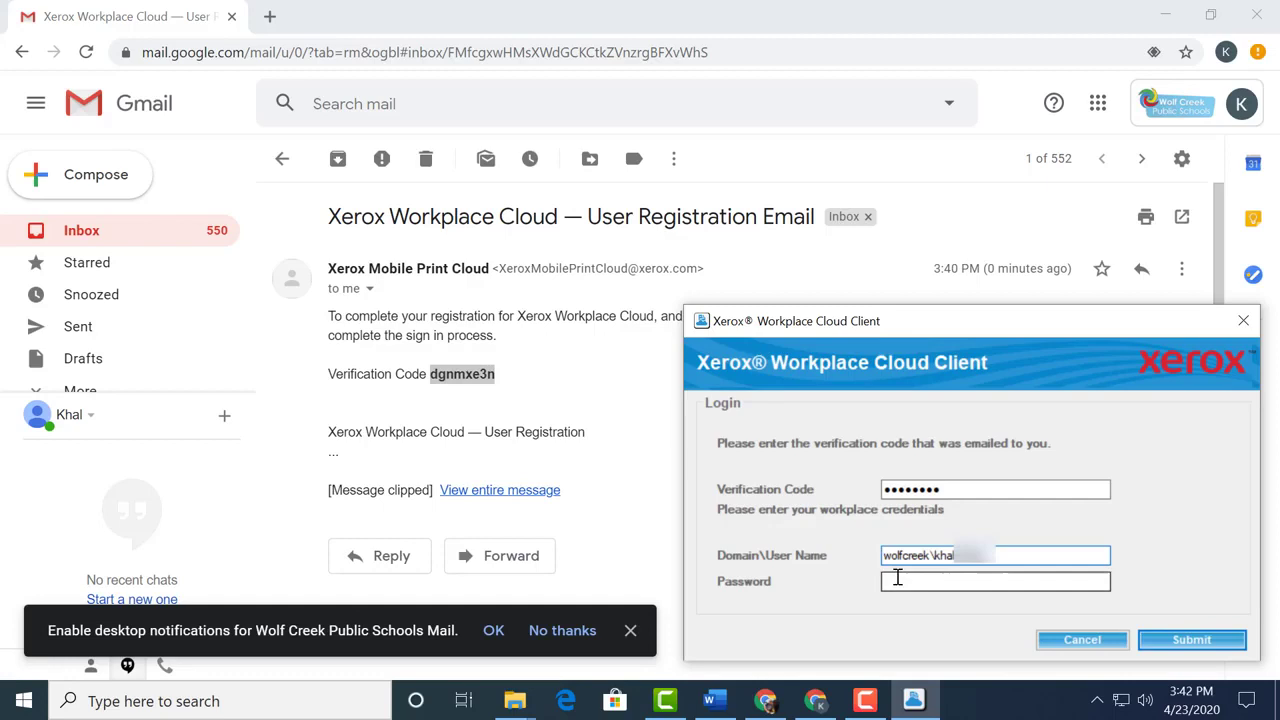
pyautogui.write('p••••••')
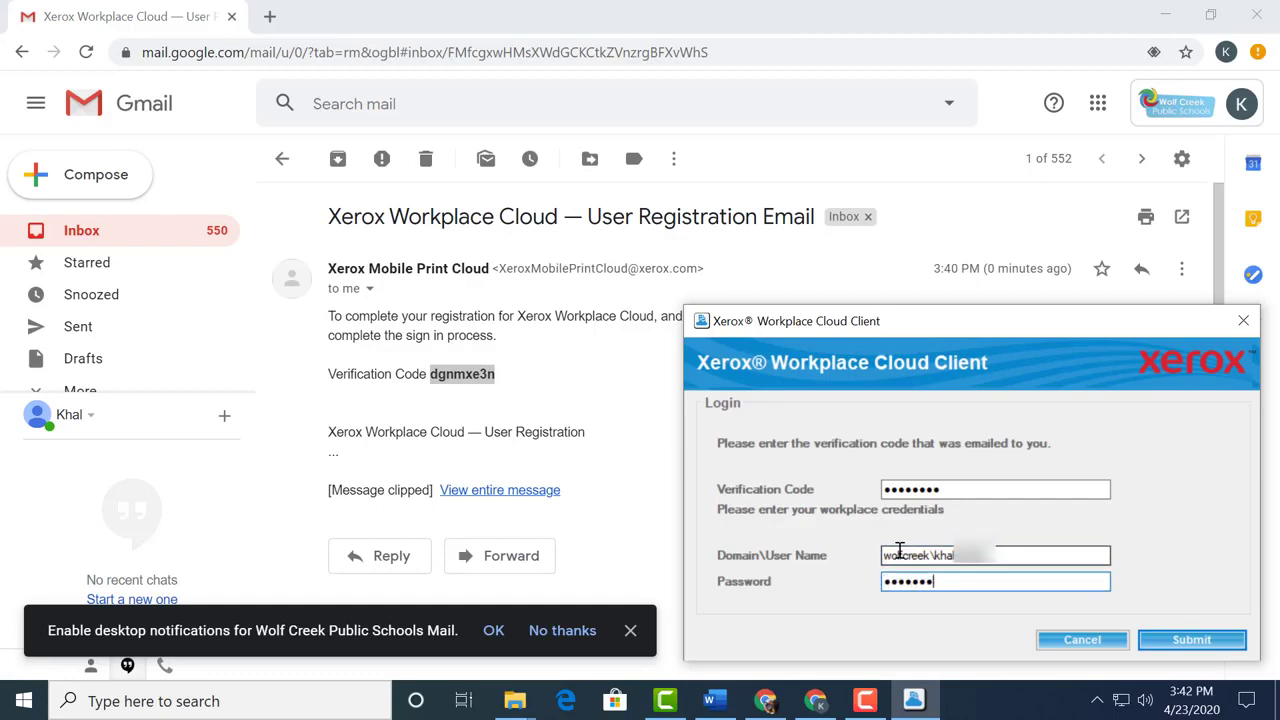
pyautogui.write('•••••')
# Step: Submit the login, then bring up the Xerox client's tray menu for the Workplace Cloud website
pyautogui.click(1153, 640)
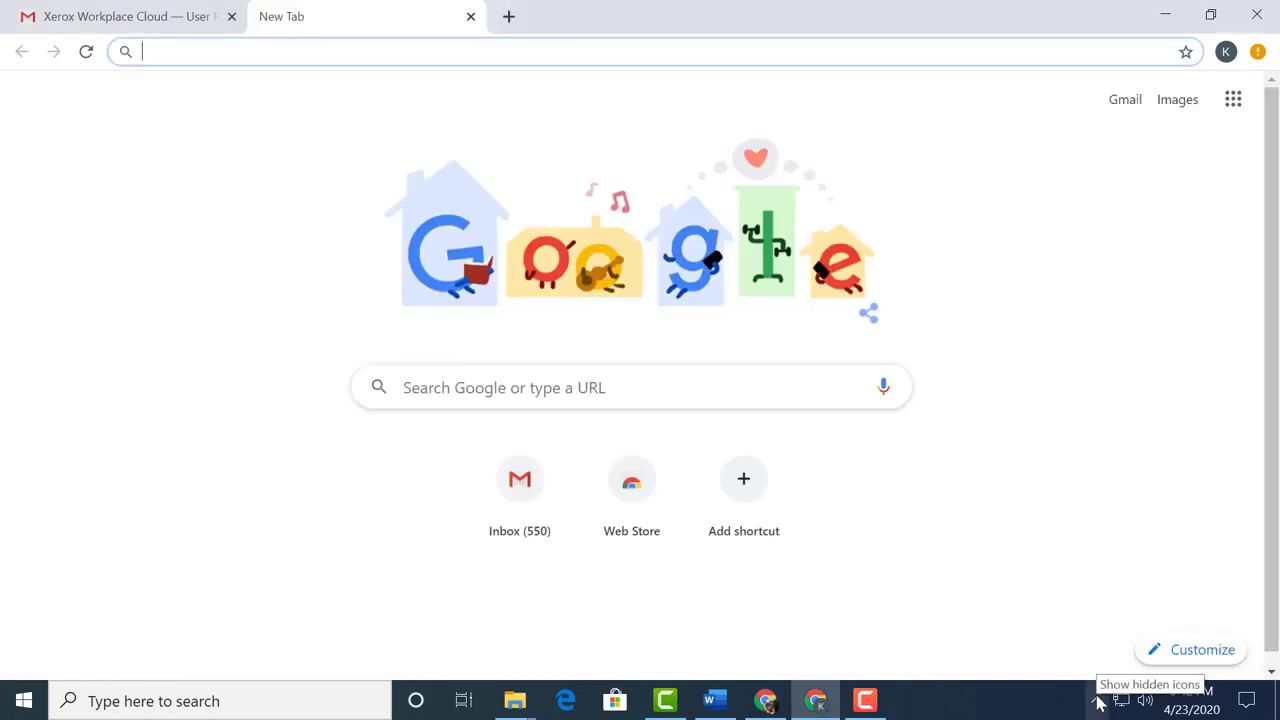
pyautogui.click(1098, 702)
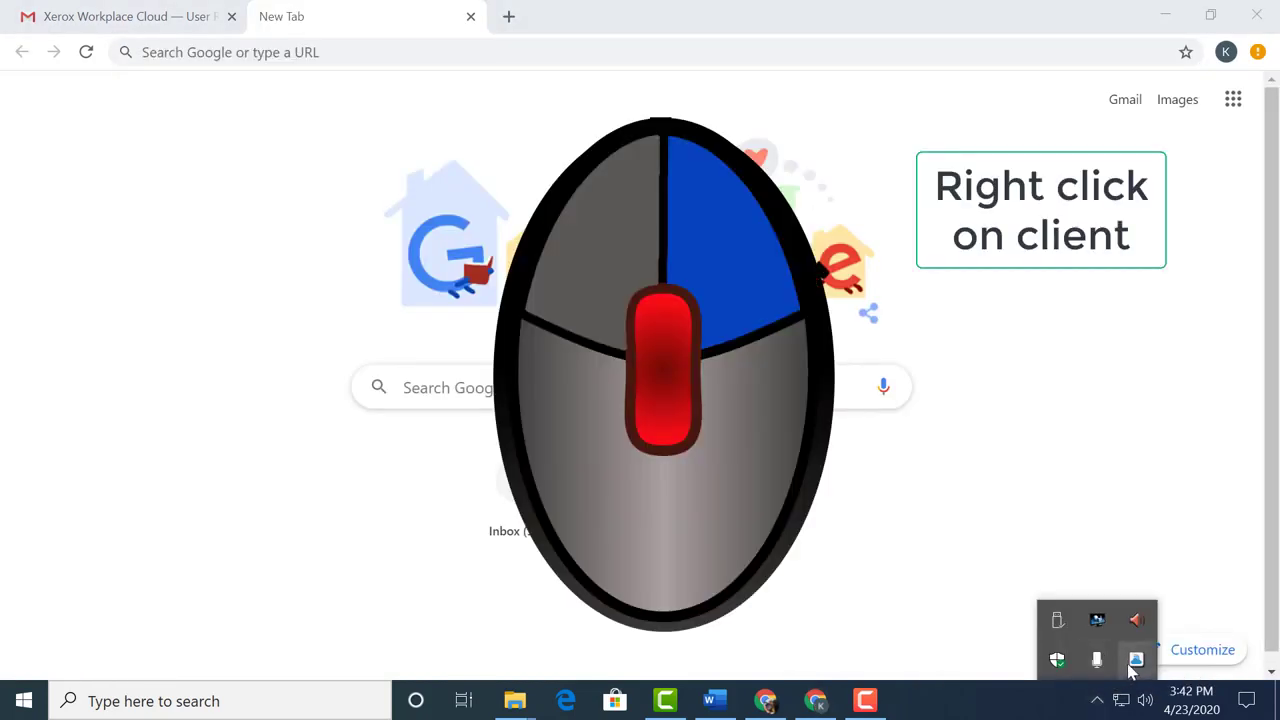
pyautogui.rightClick(1137, 660)
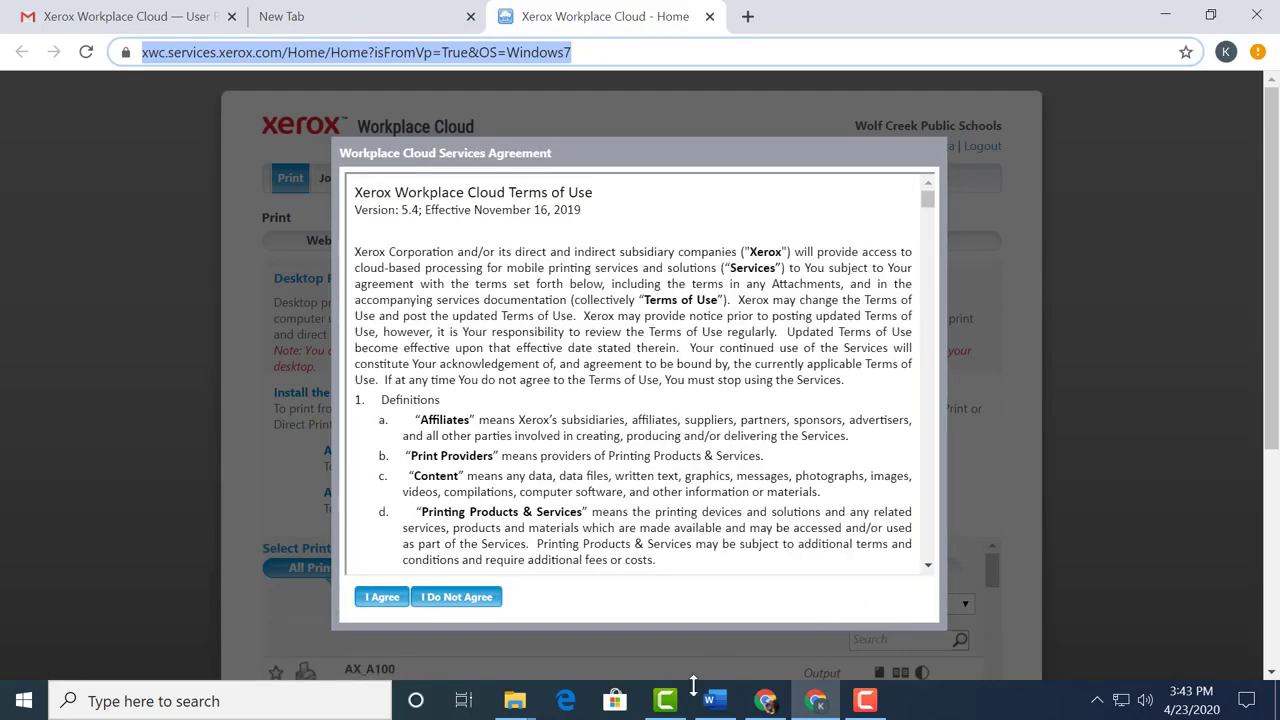
# Step: Accept the Terms of Use, filter printers by 'do', and download DO_C114Hall's file
pyautogui.click(388, 600)
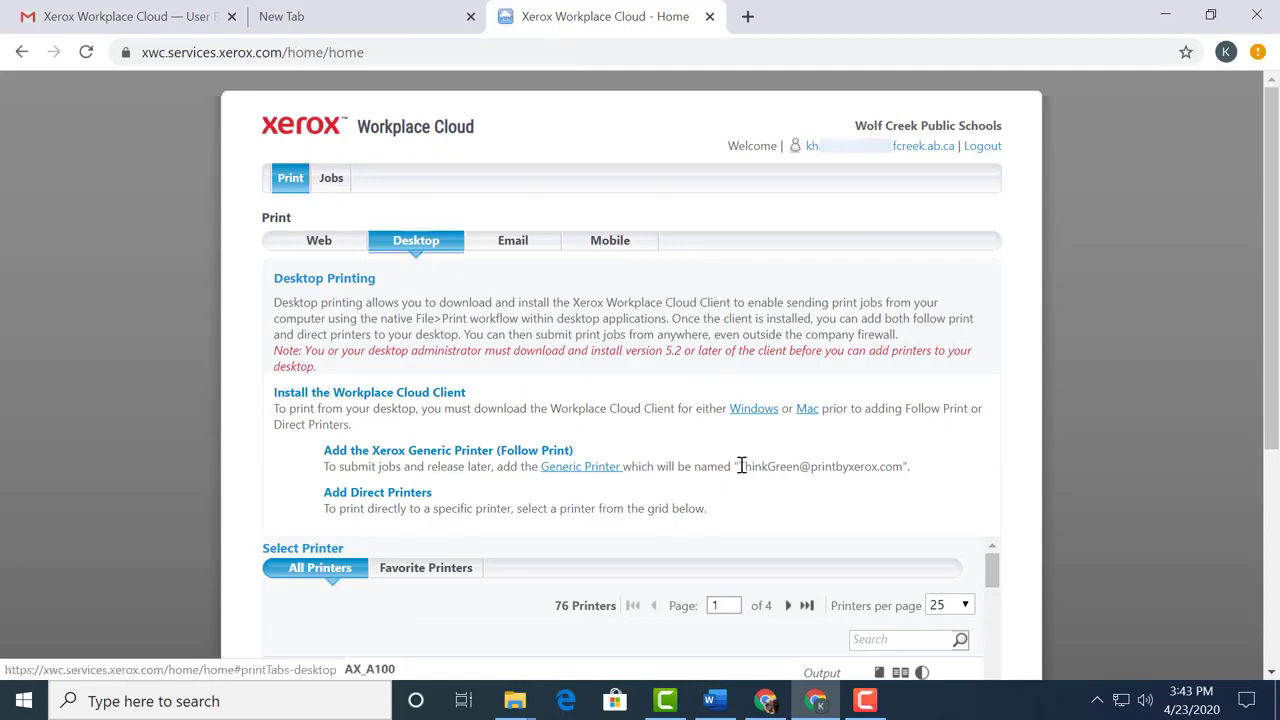
pyautogui.scroll(-3, 745, 468)
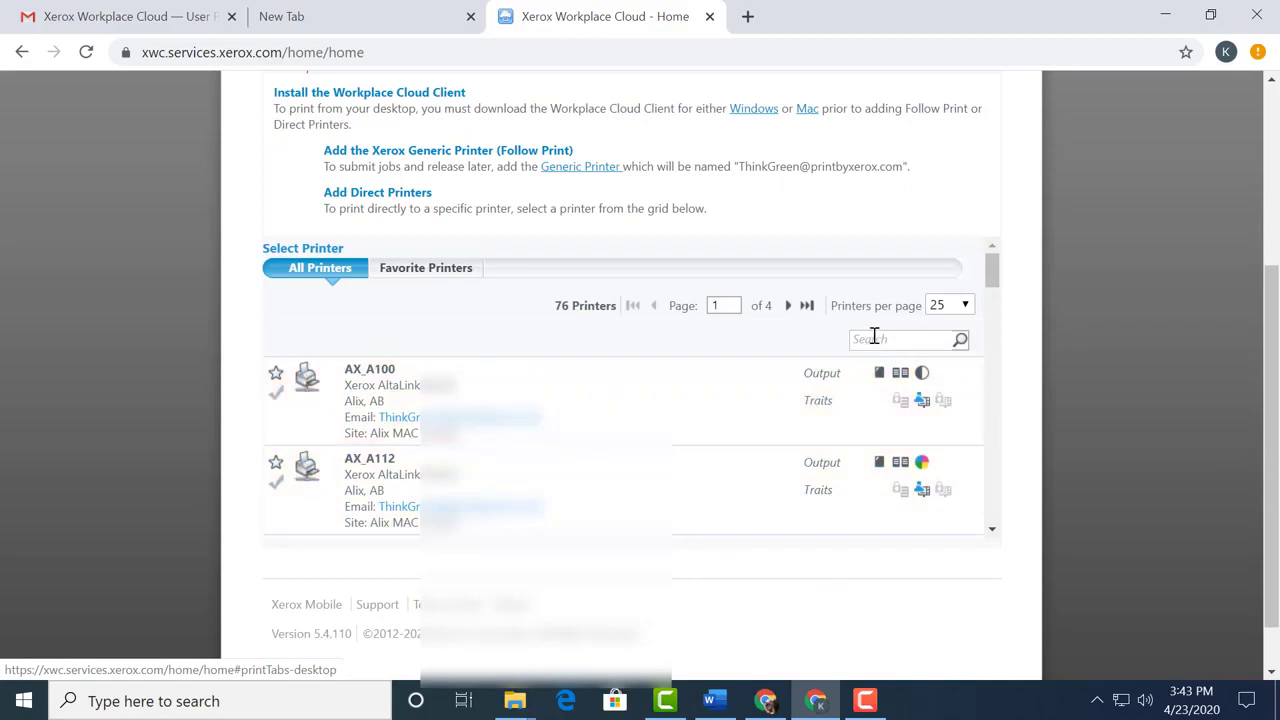
pyautogui.click(874, 338)
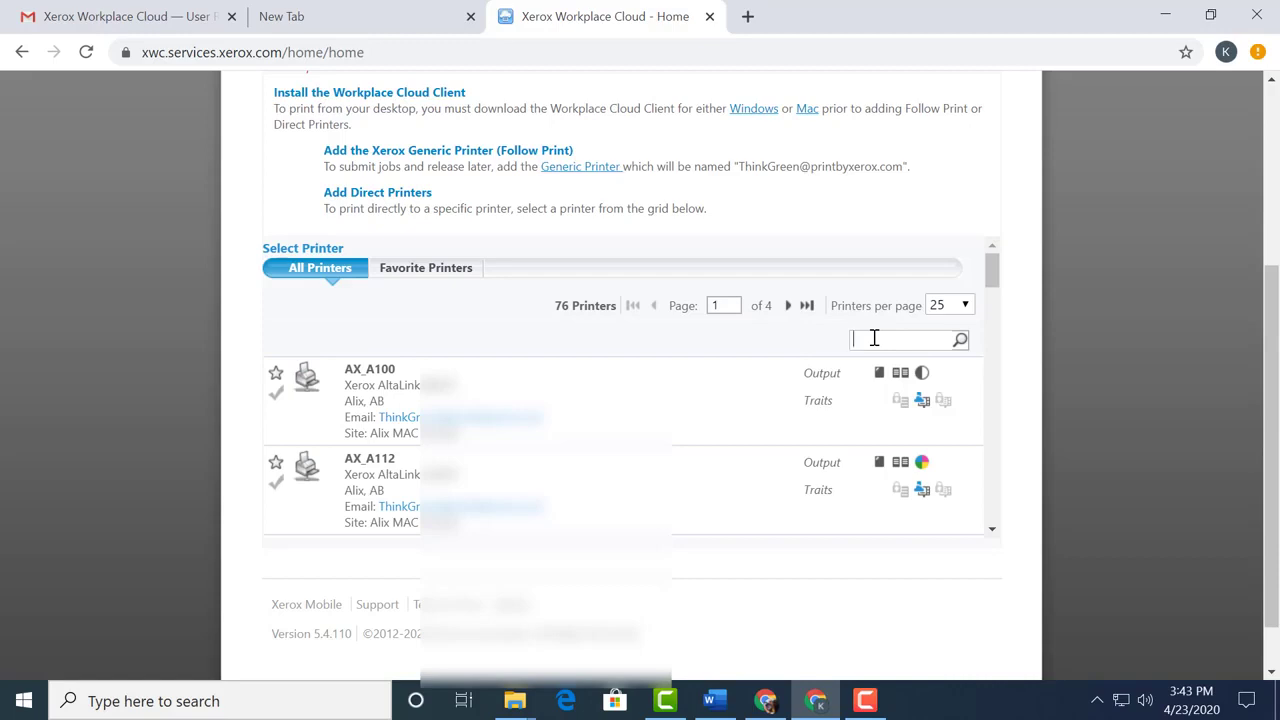
pyautogui.write('do')
pyautogui.press('Return')
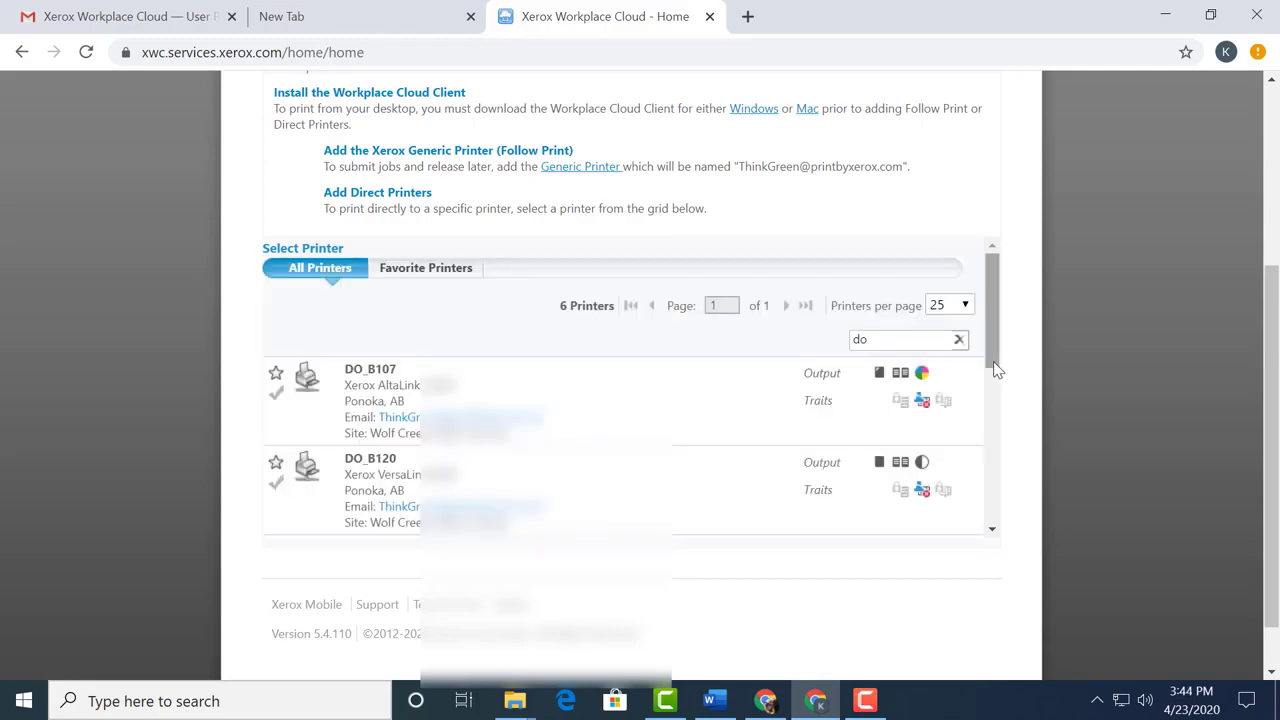
pyautogui.moveTo(997, 366); pyautogui.dragTo(997, 440)
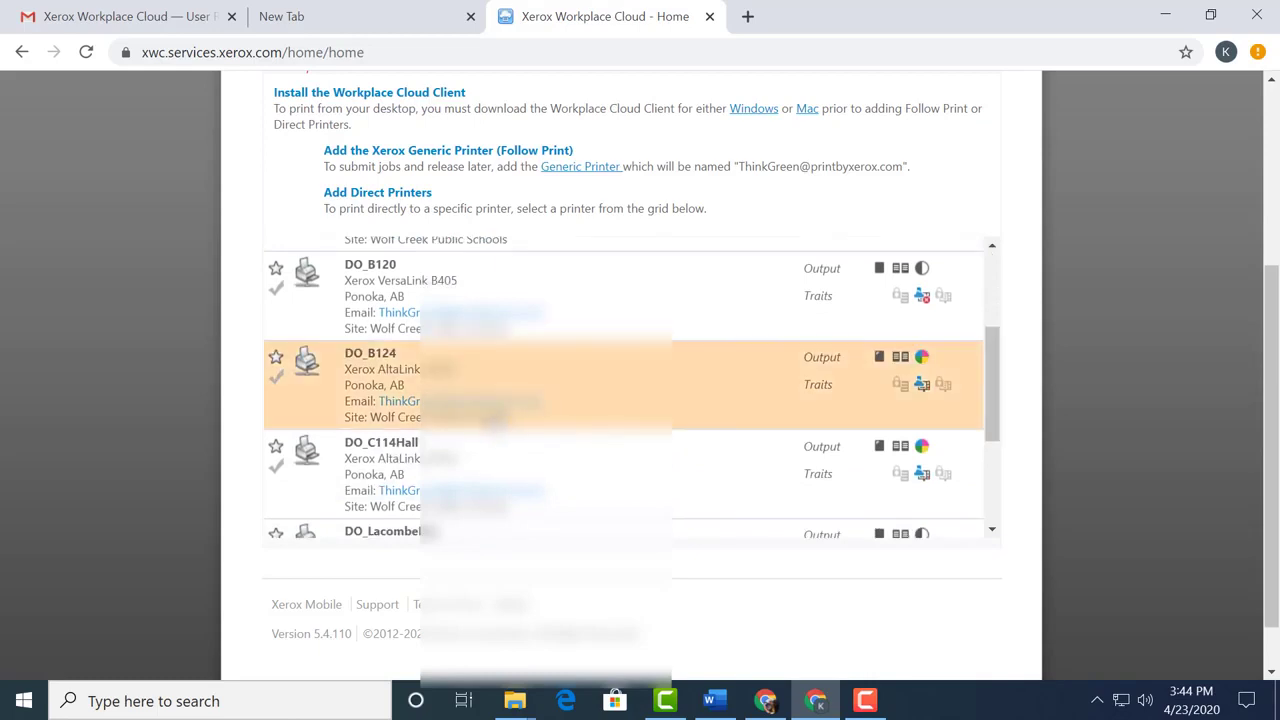
pyautogui.click(405, 457)
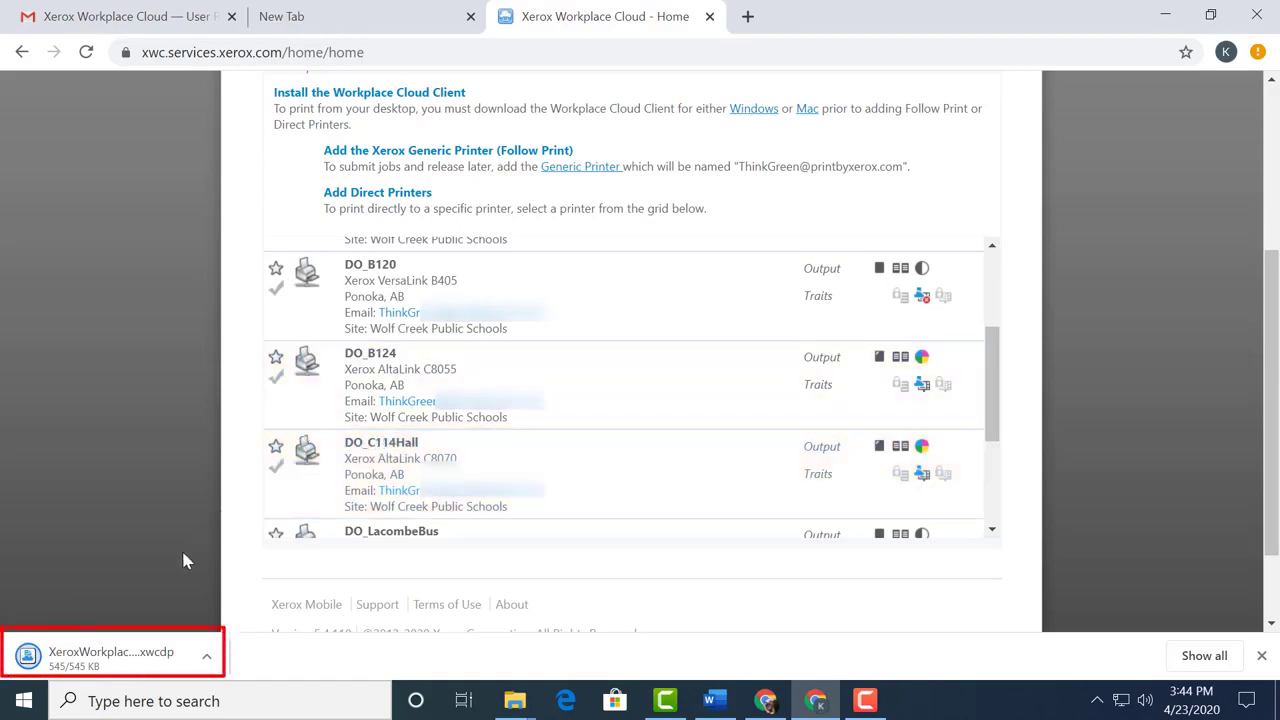
# Step: Run the downloaded .xwcdp file from Chrome's download bar to install DO_C114Hall
pyautogui.click(98, 658)
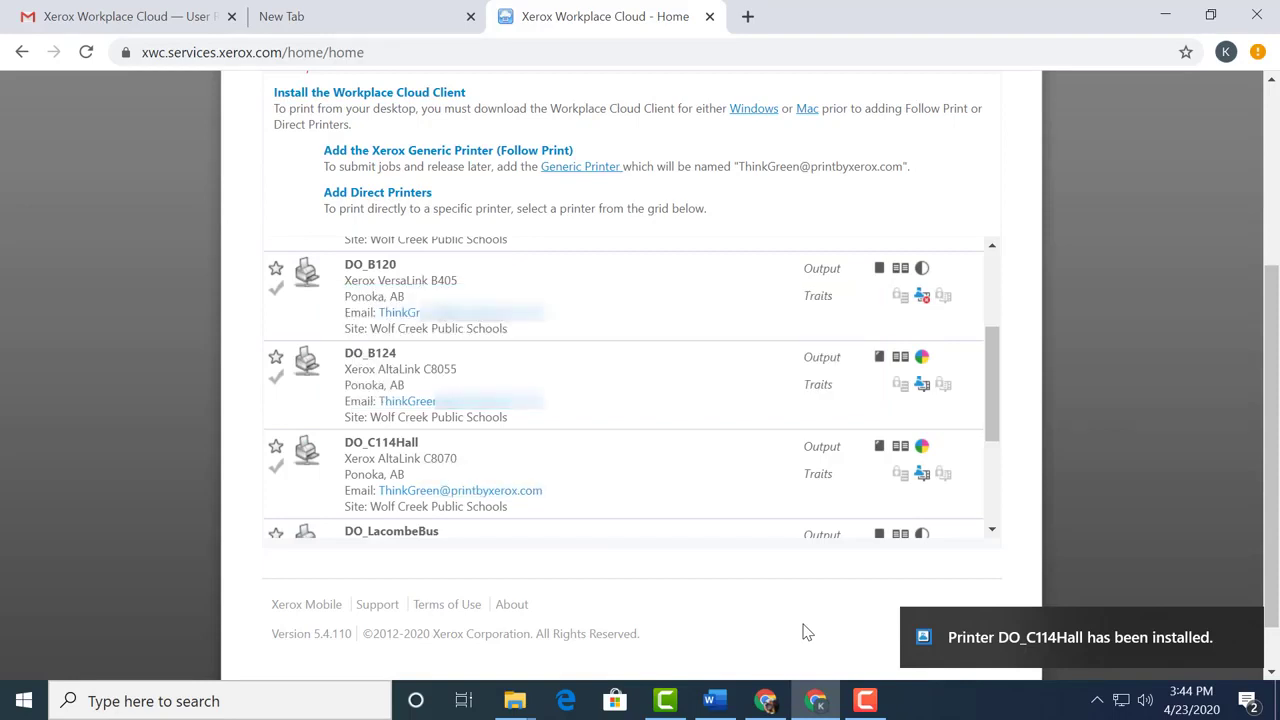
# Step: Open Devices and Printers in Control Panel via Windows search
pyautogui.click(330, 694)
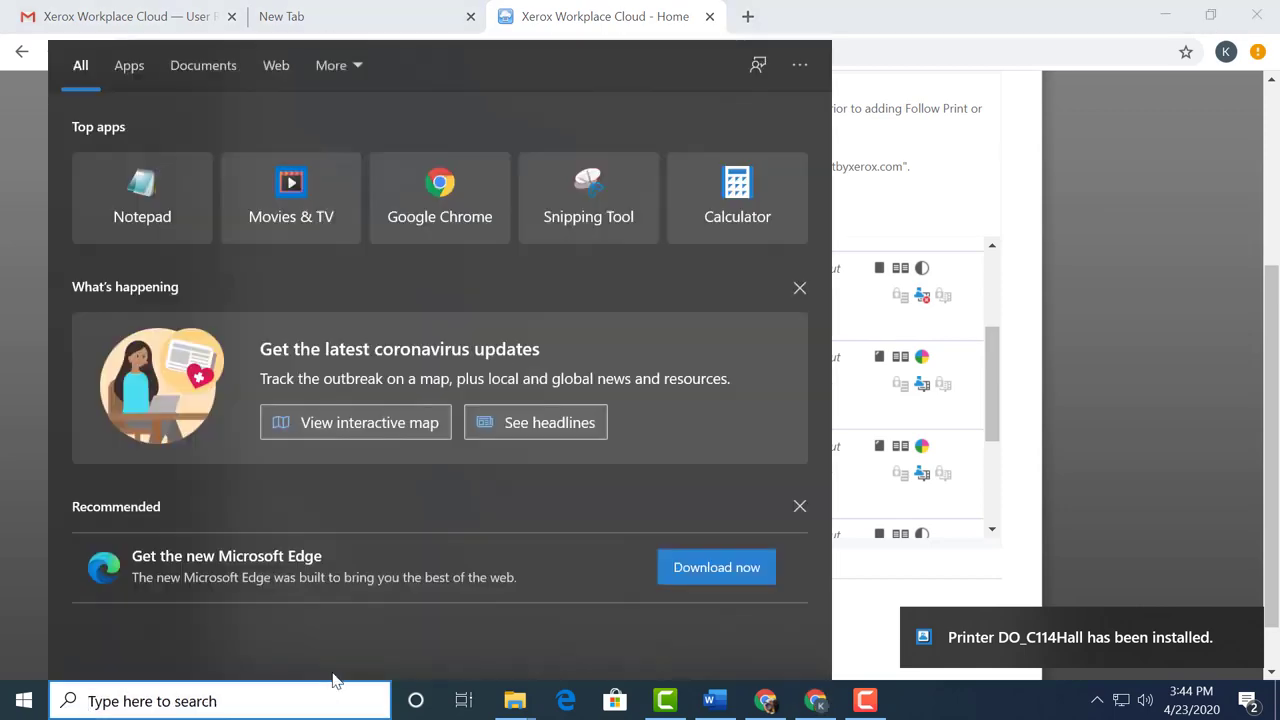
pyautogui.write('control')
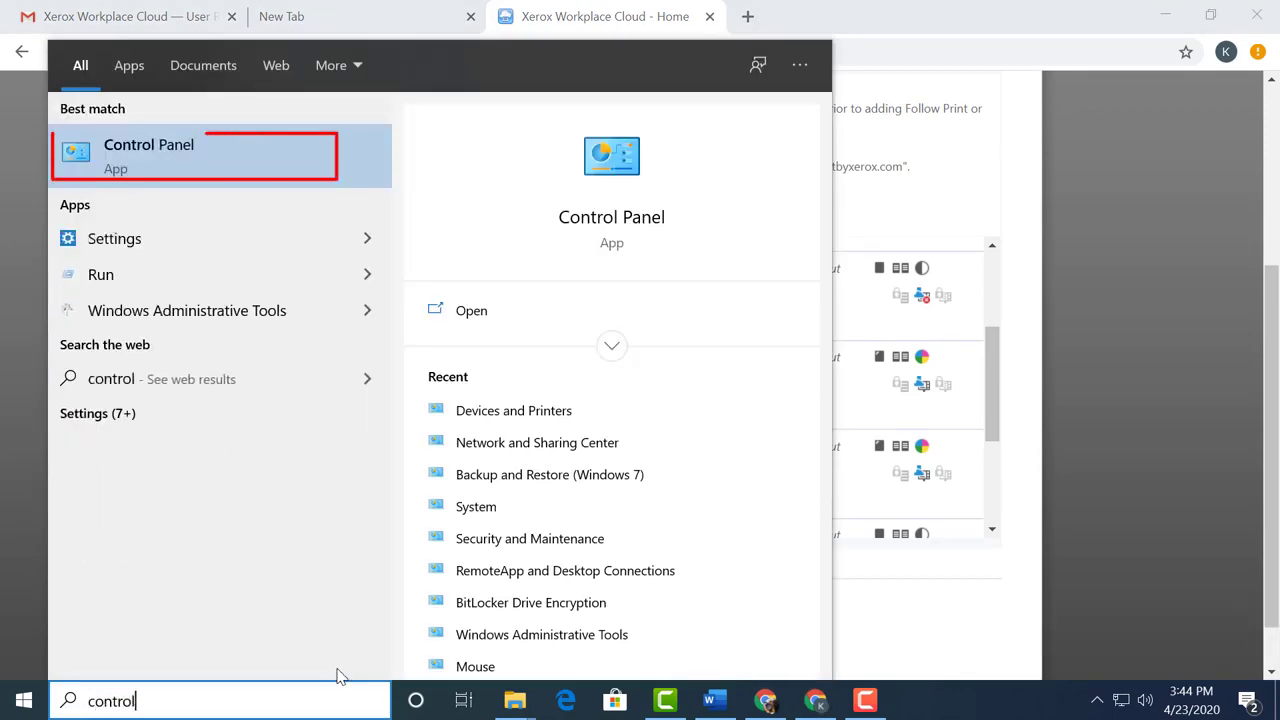
pyautogui.write(' panel')
pyautogui.press('Return')
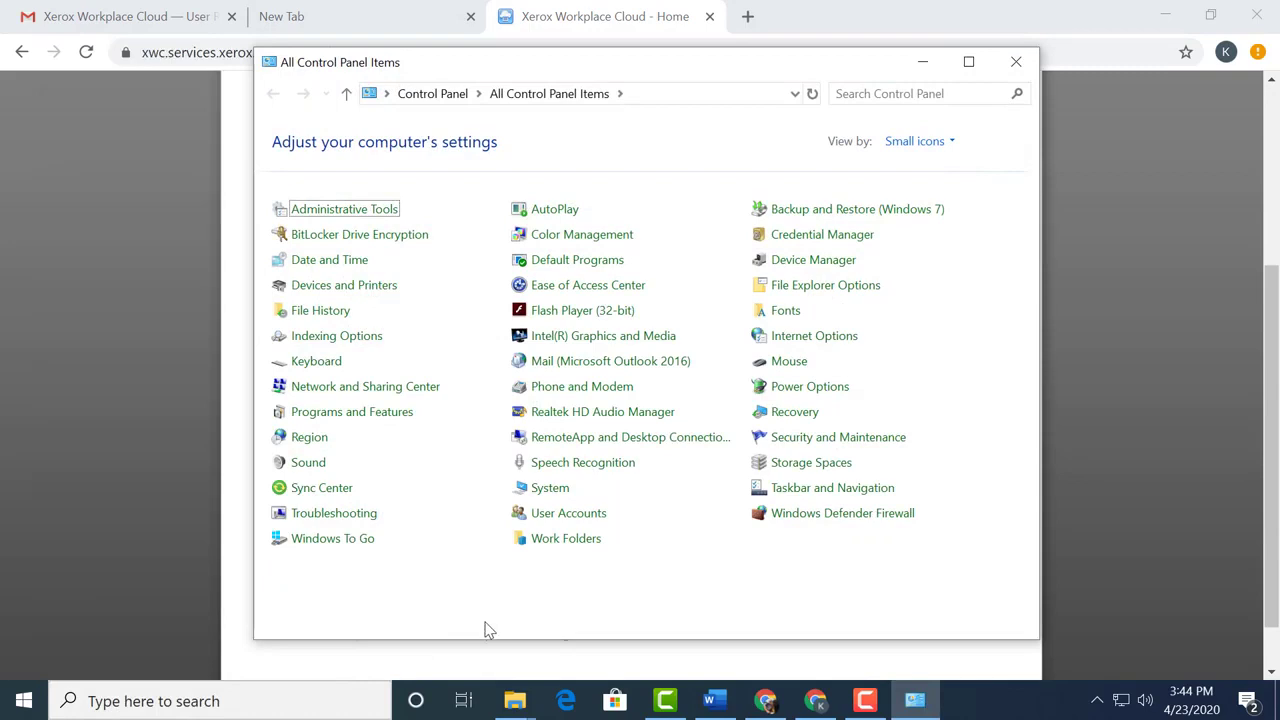
pyautogui.click(357, 285)
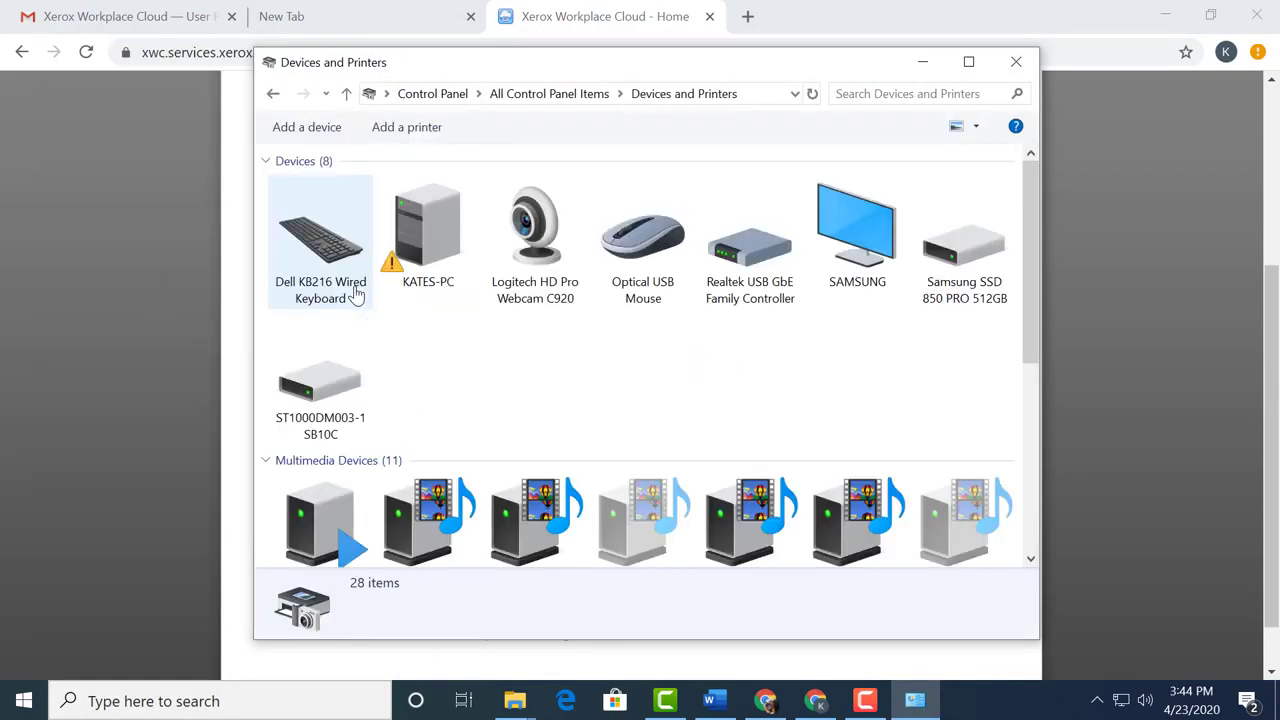
pyautogui.scroll(-5, 360, 292)
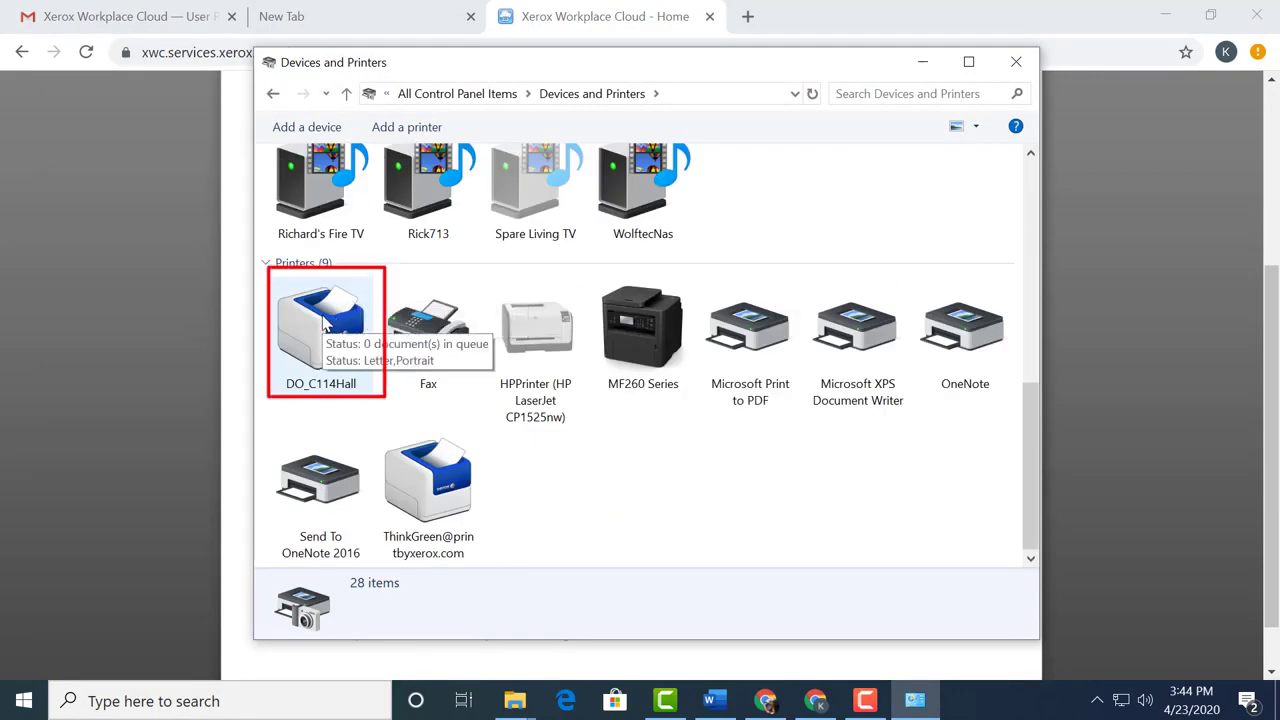
# Step: Open DO_C114Hall's print queue and choose Printer > Properties
pyautogui.click(323, 318)
pyautogui.doubleClick(323, 318)
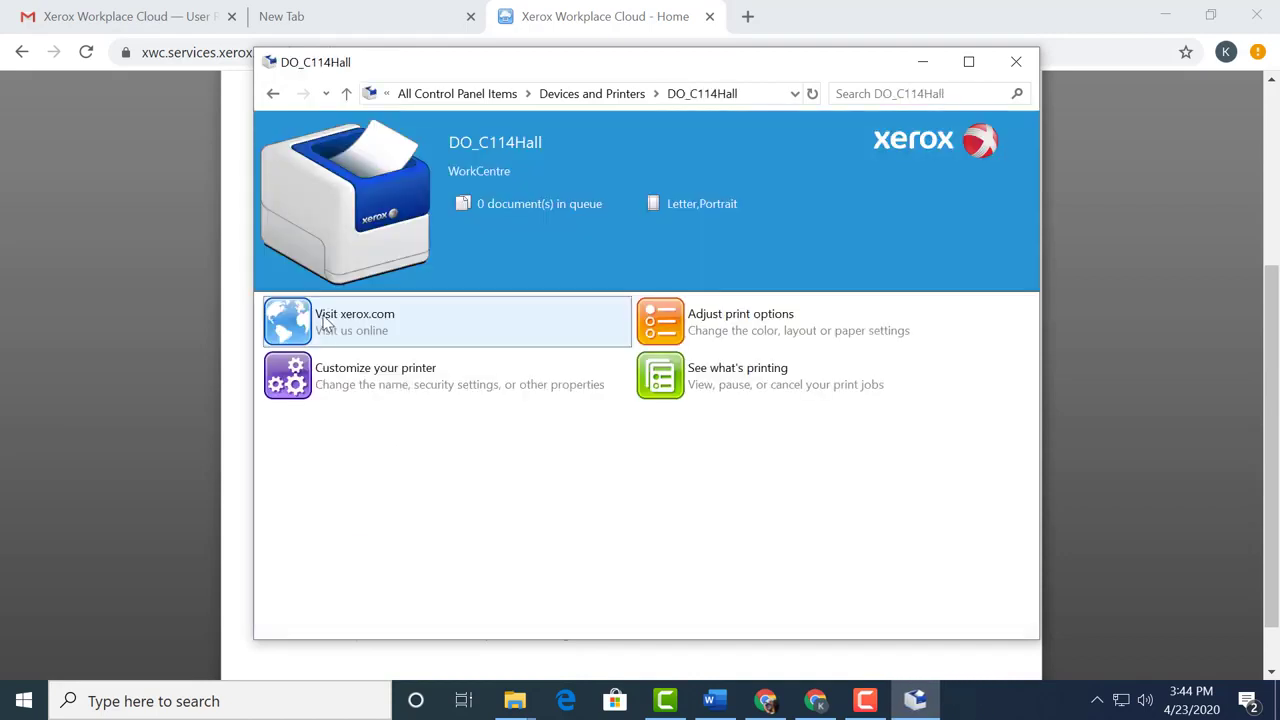
pyautogui.click(660, 392)
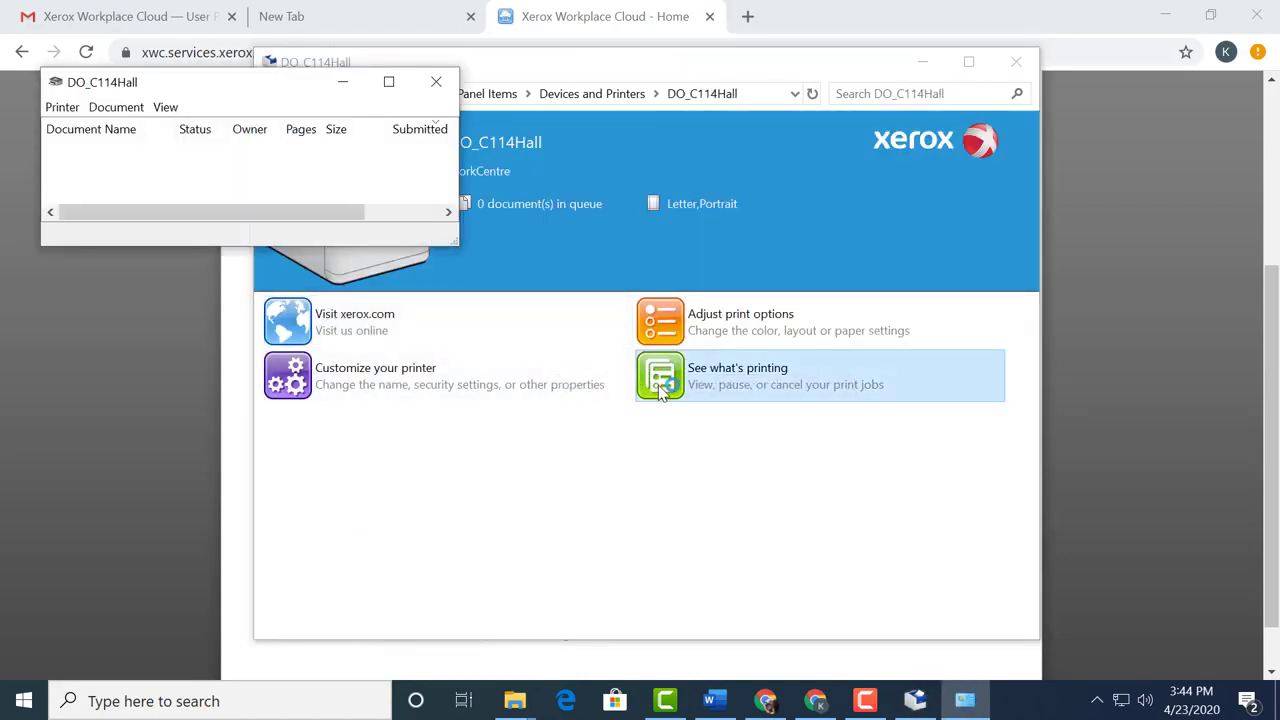
pyautogui.click(70, 109)
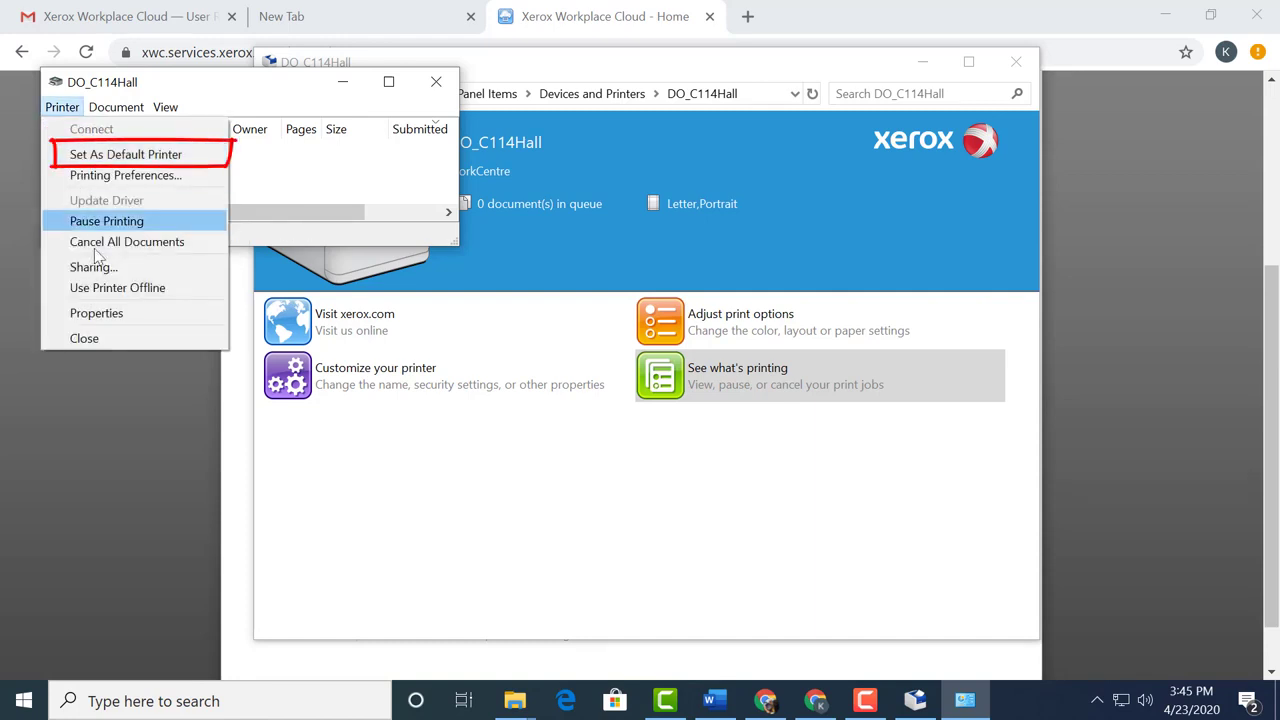
pyautogui.click(122, 316)
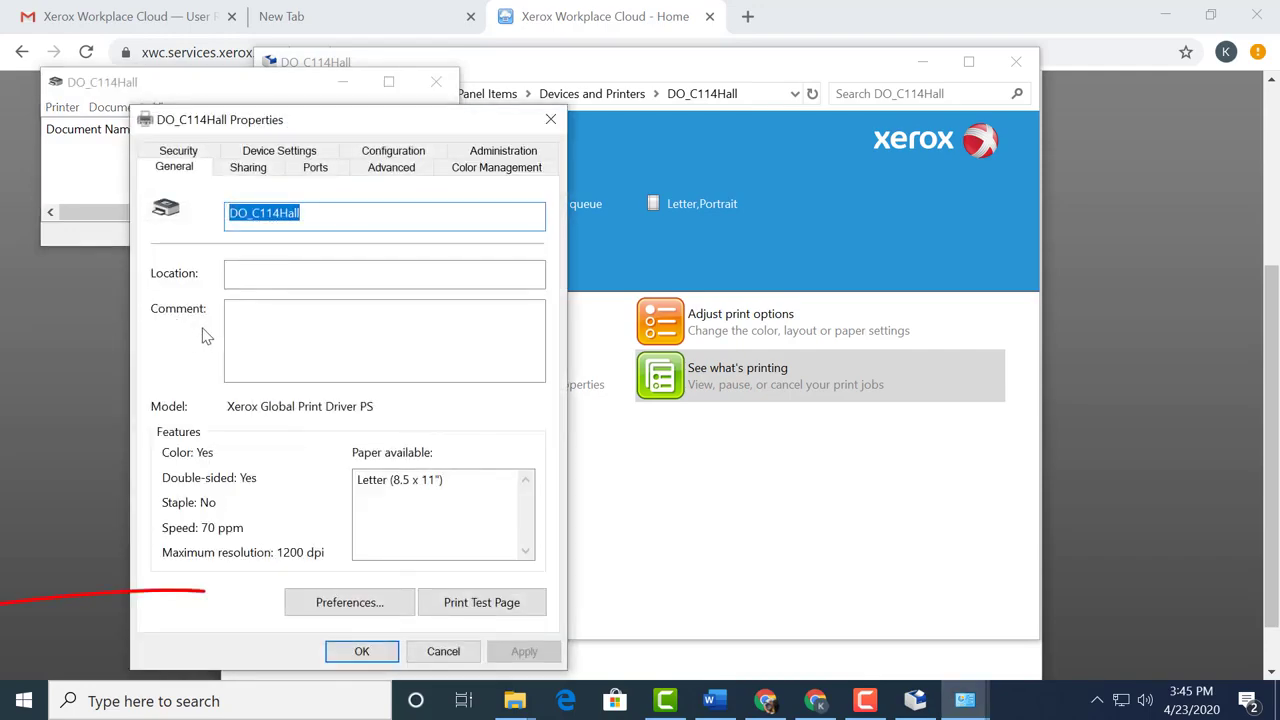
# Step: Enable Xerox Black and White under Image Options in Preferences, keeping 2-sided printing
pyautogui.click(330, 601)
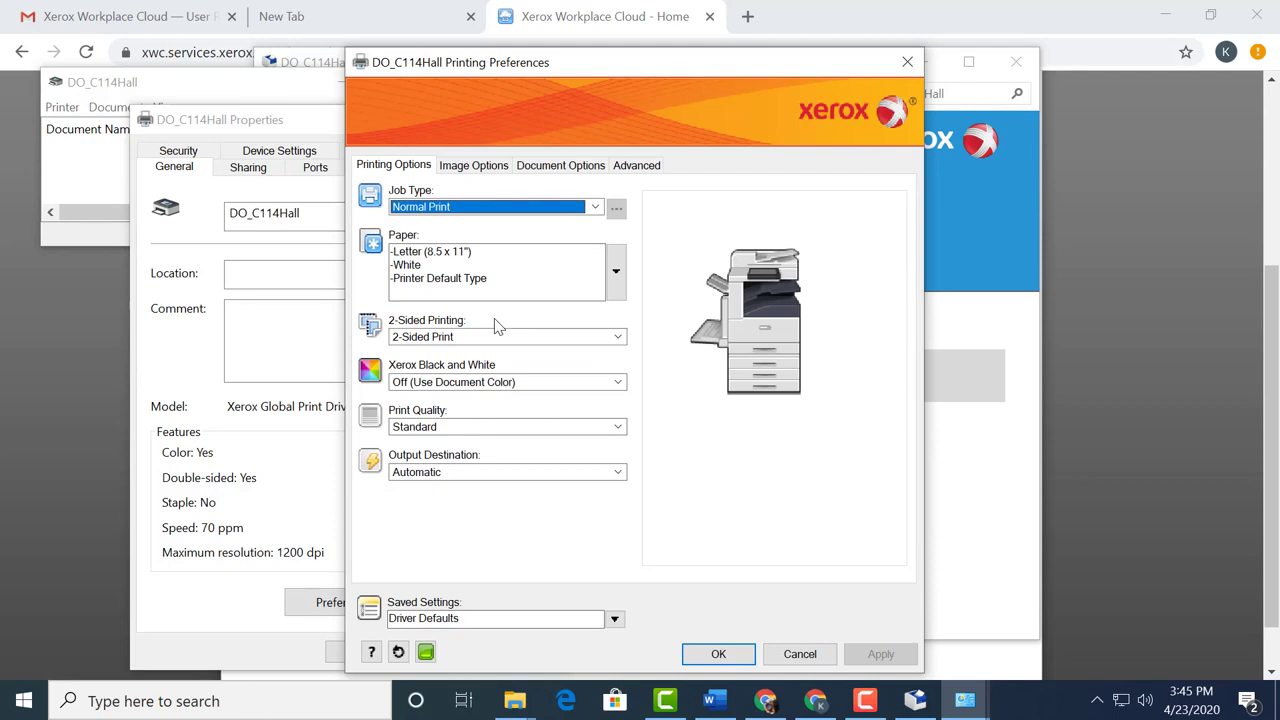
pyautogui.click(474, 168)
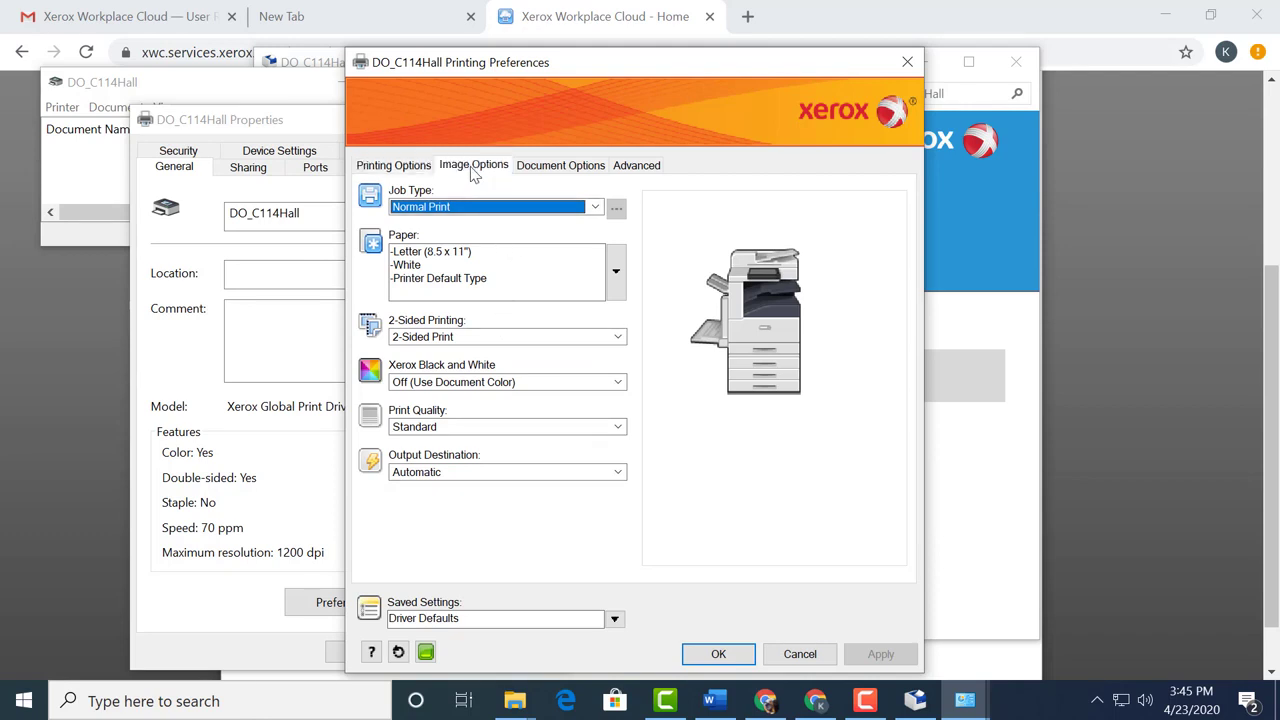
pyautogui.click(390, 234)
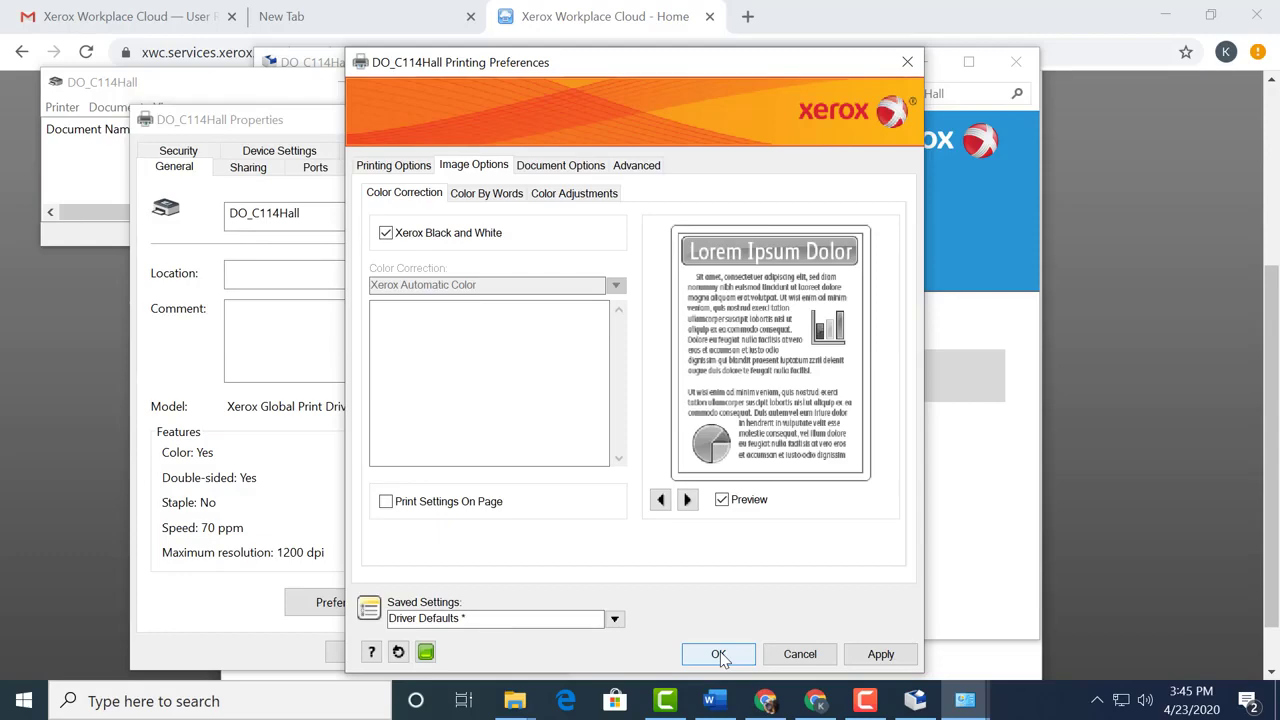
pyautogui.click(720, 655)
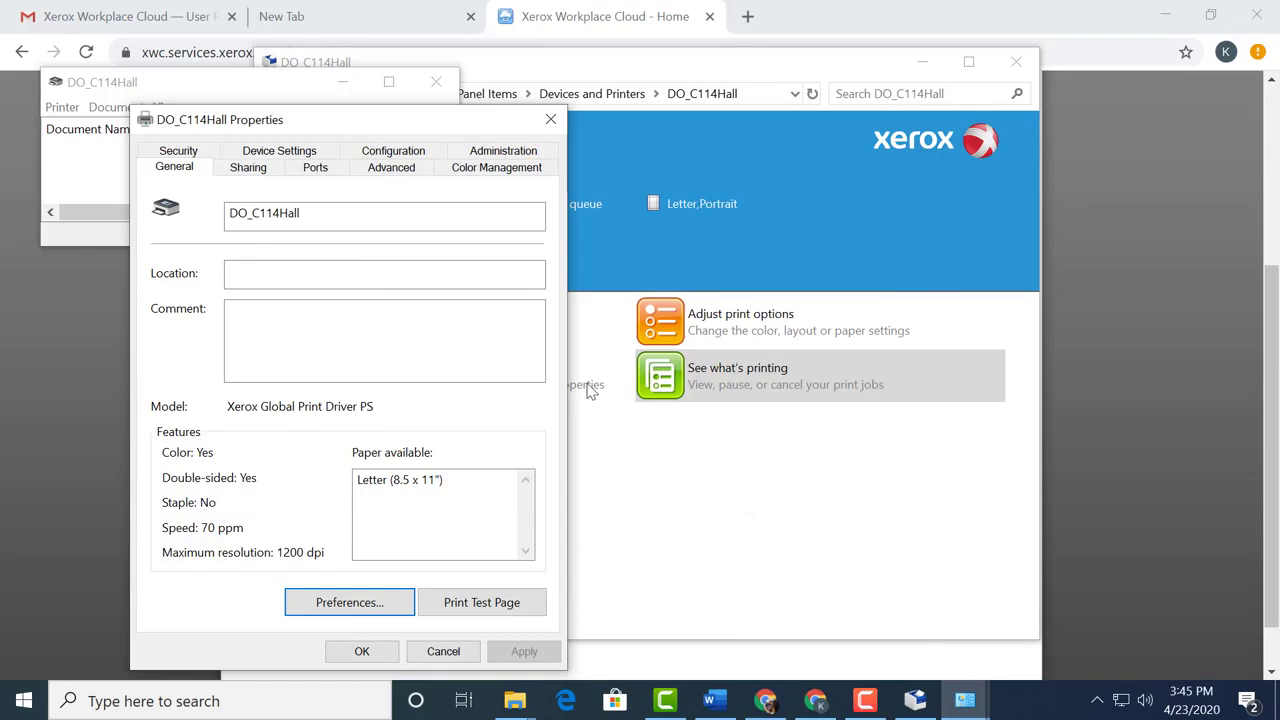
# Step: Set the Finisher to BR Finisher on the Configuration tab and confirm with OK
pyautogui.click(400, 152)
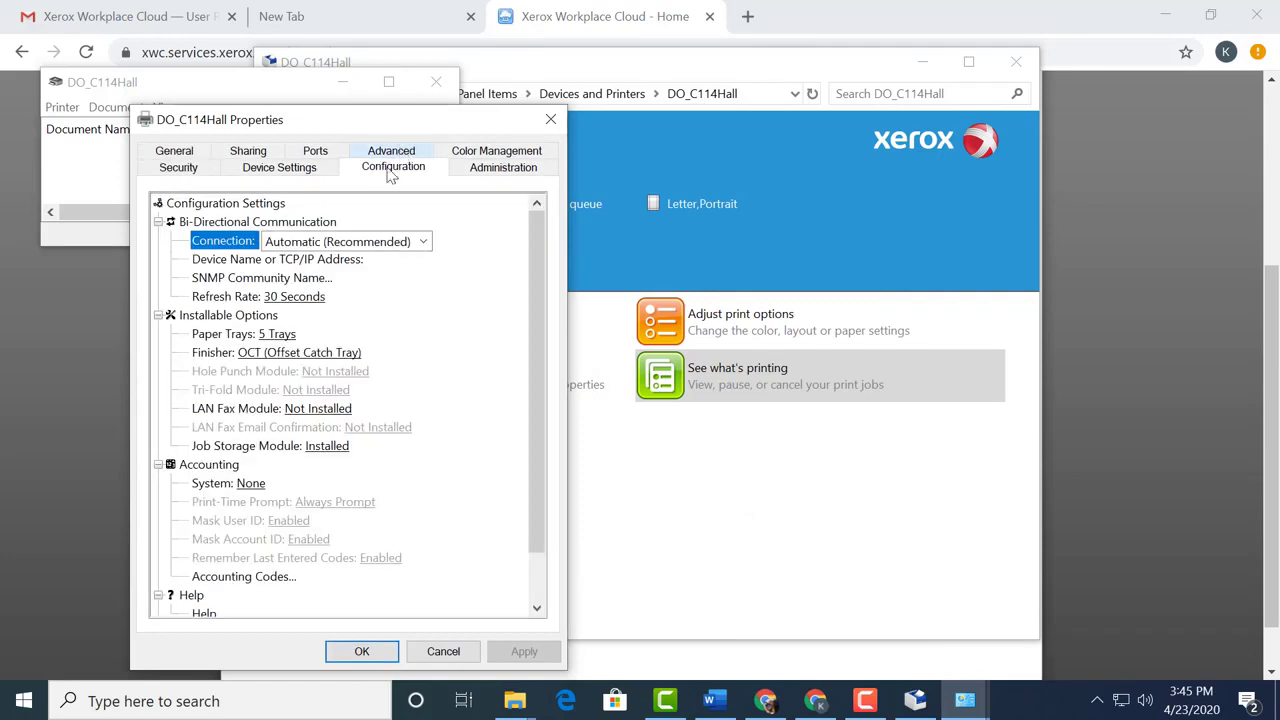
pyautogui.click(364, 356)
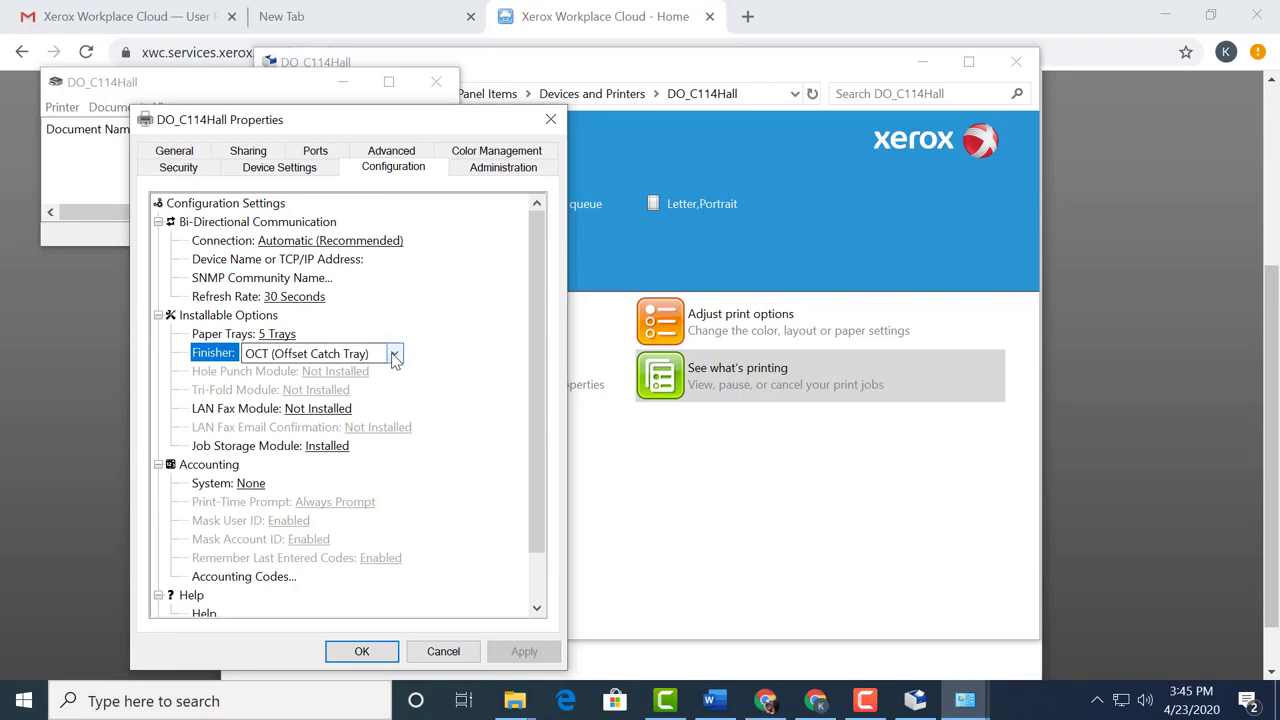
pyautogui.click(394, 356)
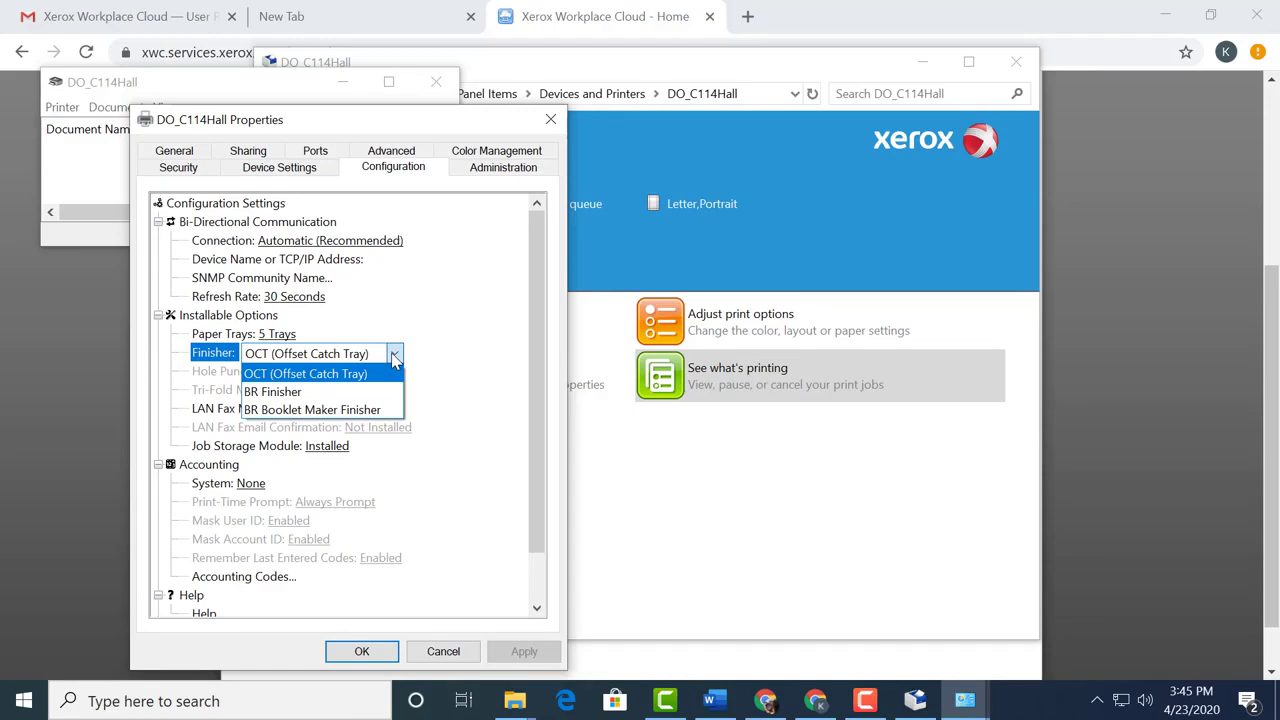
pyautogui.click(352, 392)
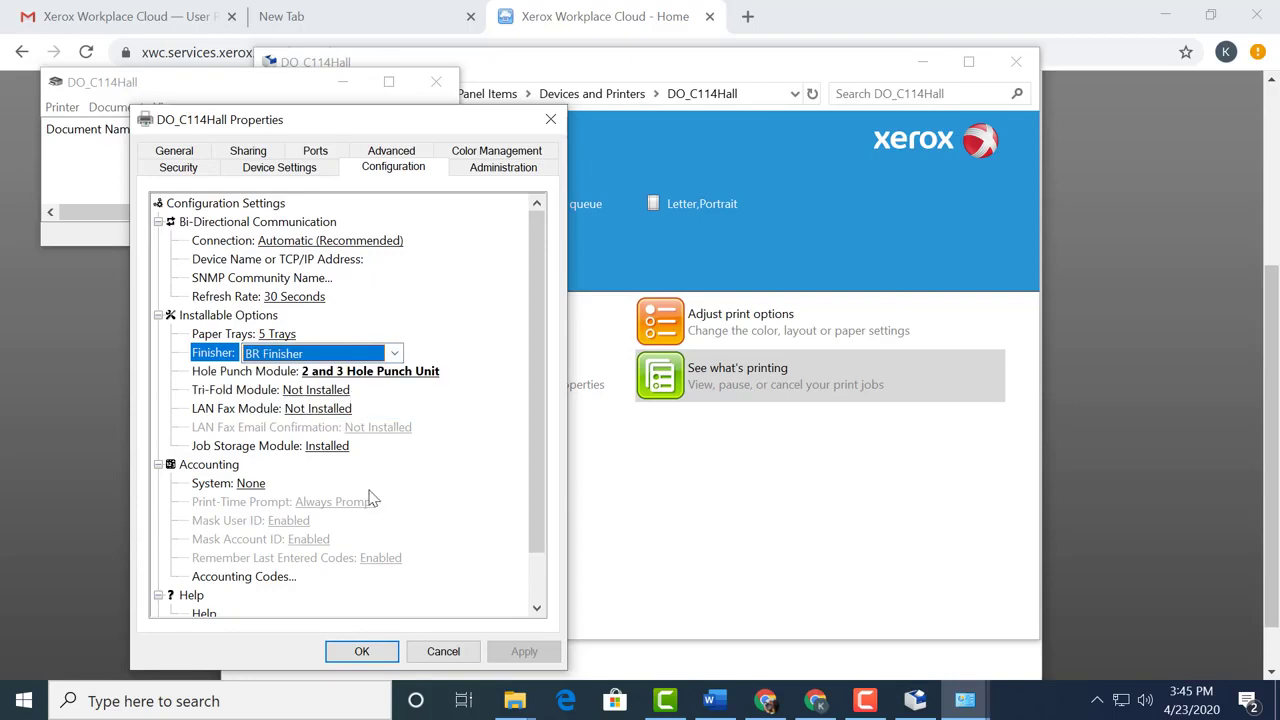
pyautogui.click(380, 658)
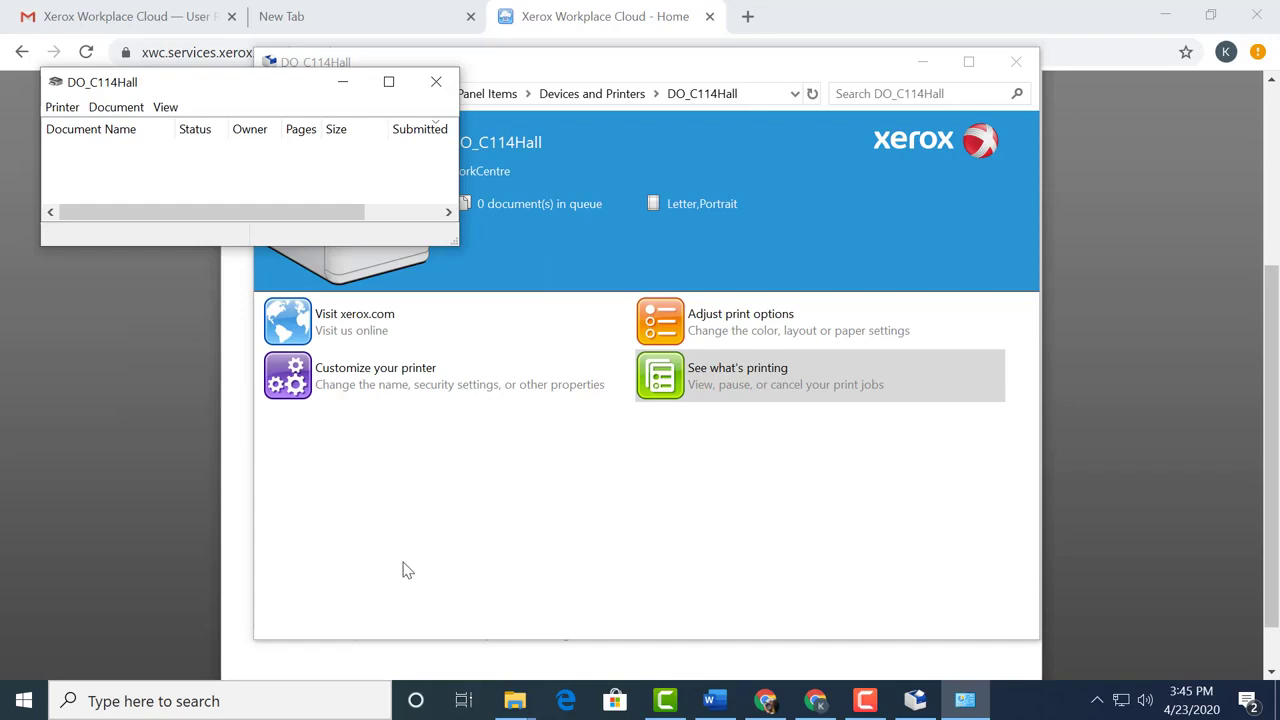
# Step: Close the DO_C114Hall print queue window
pyautogui.click(437, 82)
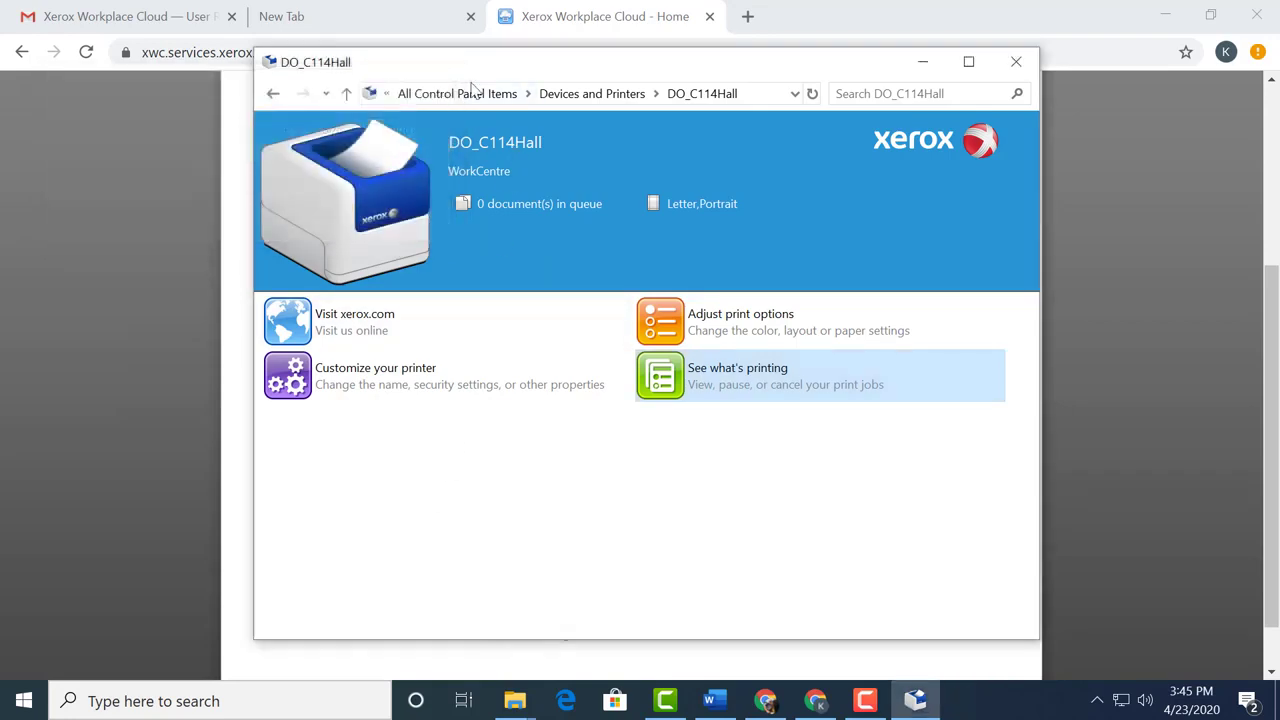